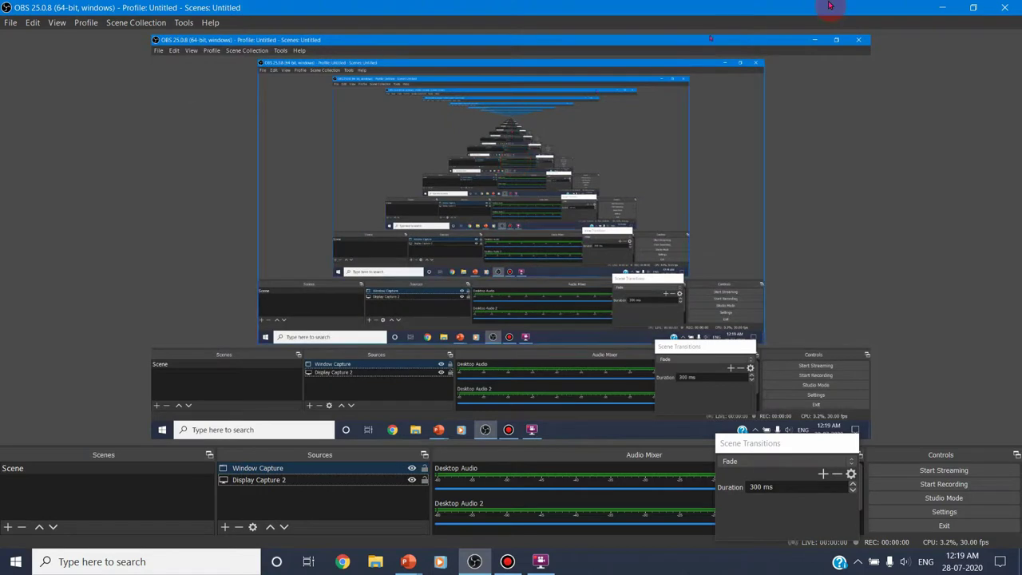
Step: Minimize OBS and switch to a Google Chrome window with an empty new tab
click(349, 564)
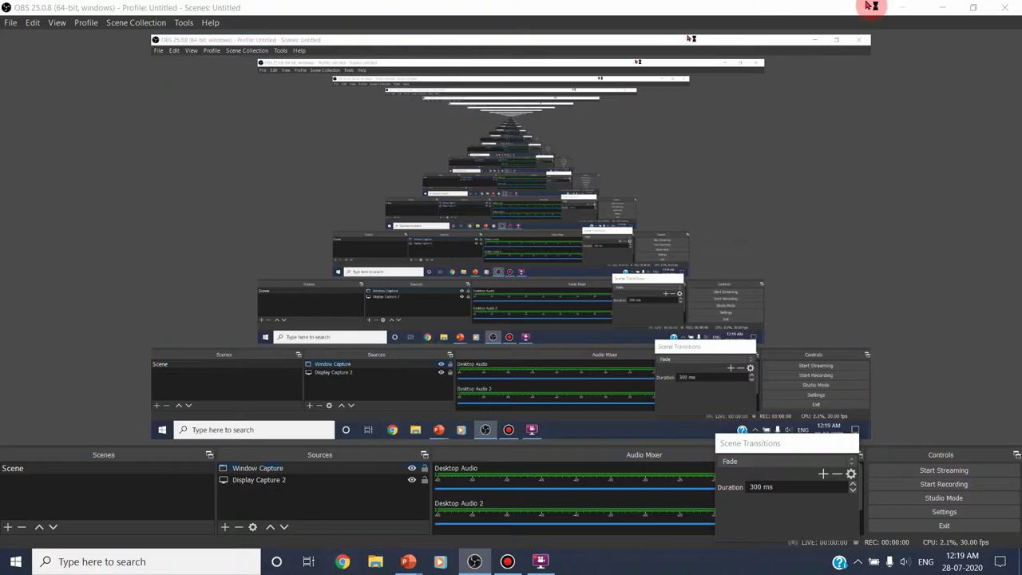
click(942, 7)
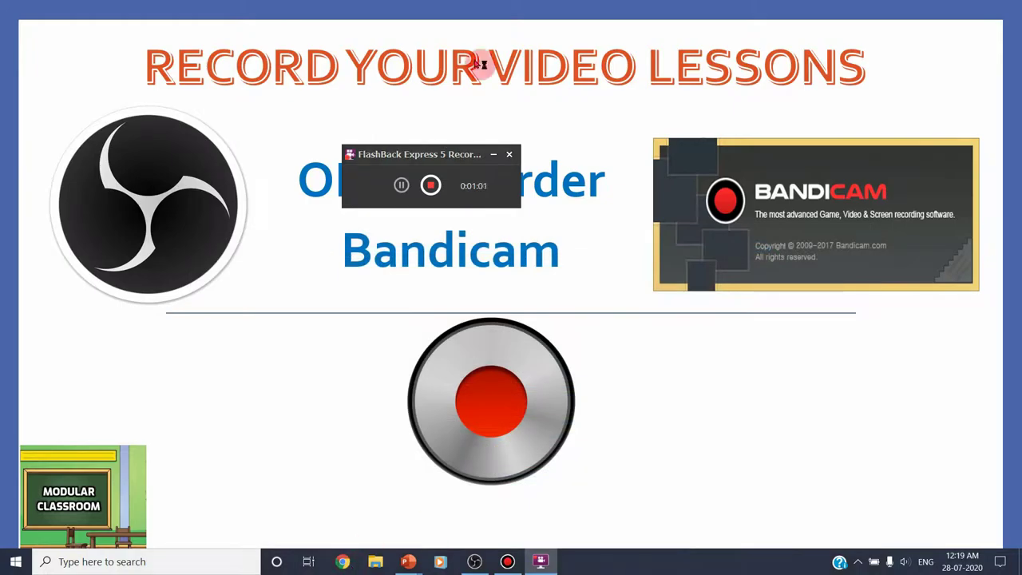
click(343, 561)
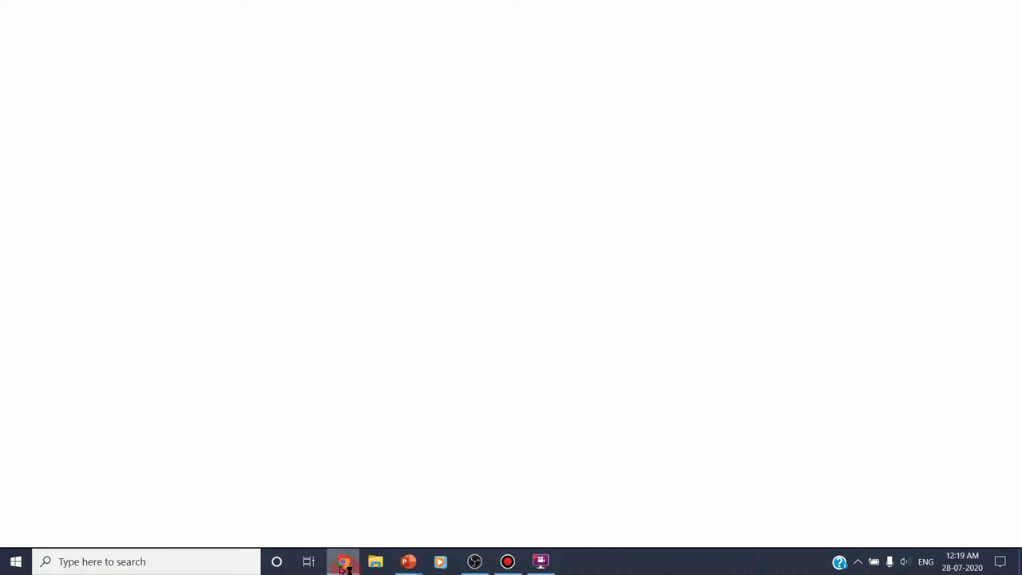
mouse_move(343, 559)
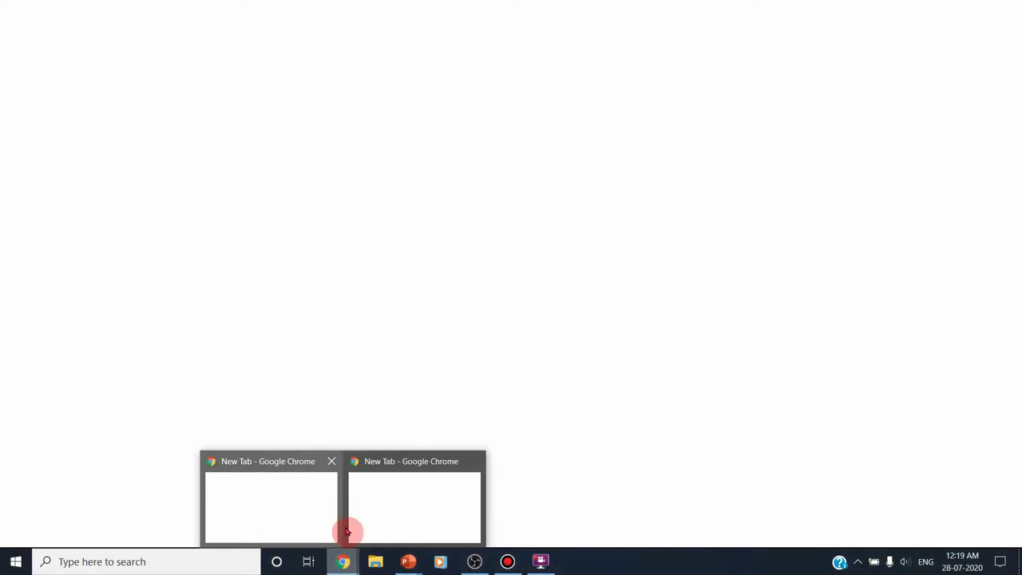
click(467, 531)
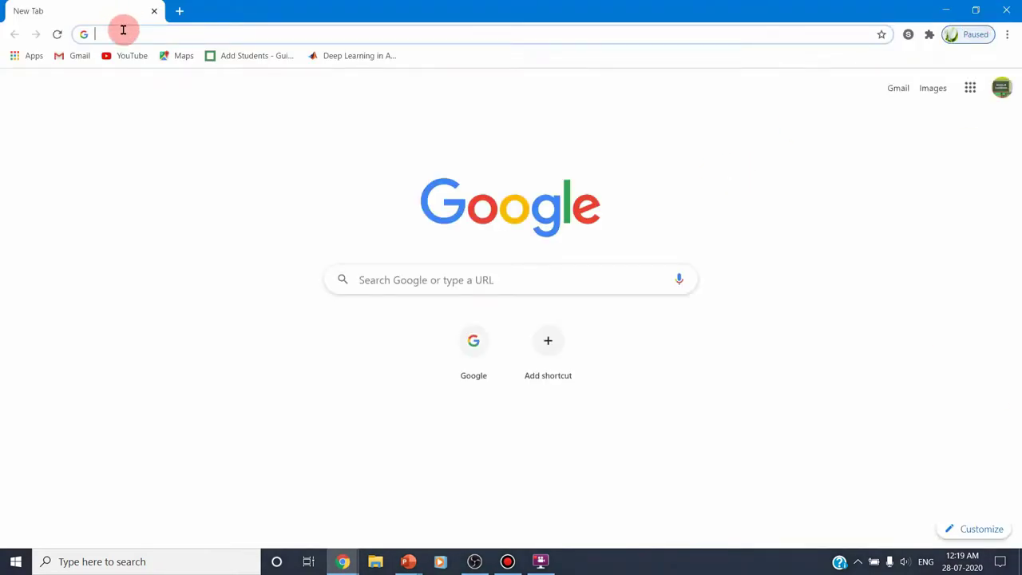
Step: Go to google.com and search for "obs software"
text(g)
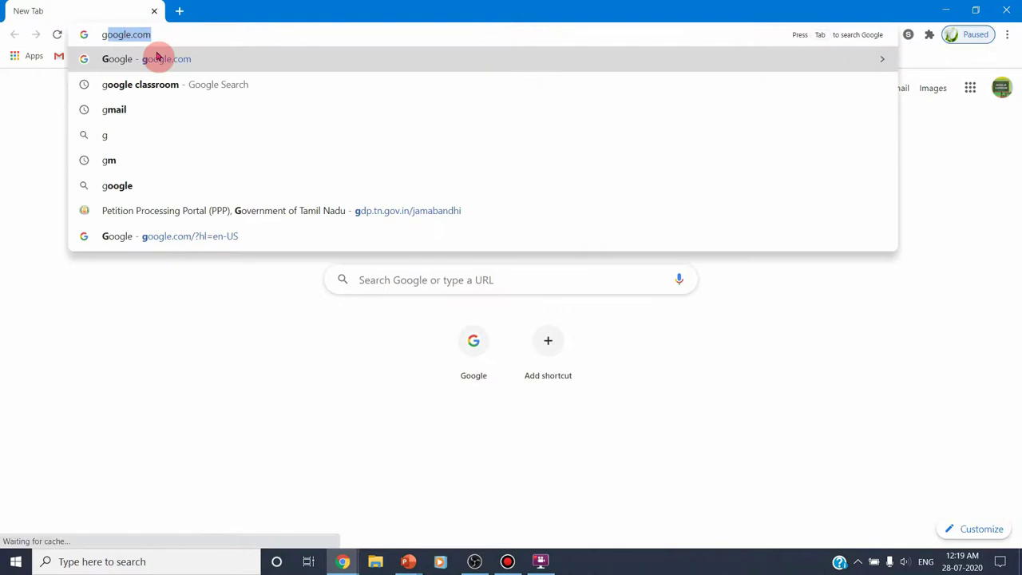
click(158, 57)
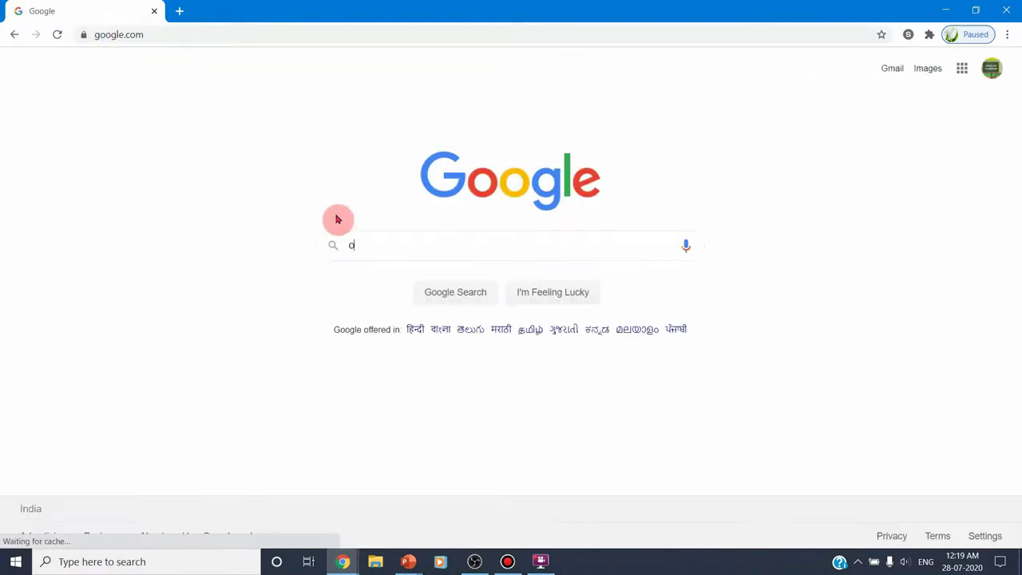
text(obs s)
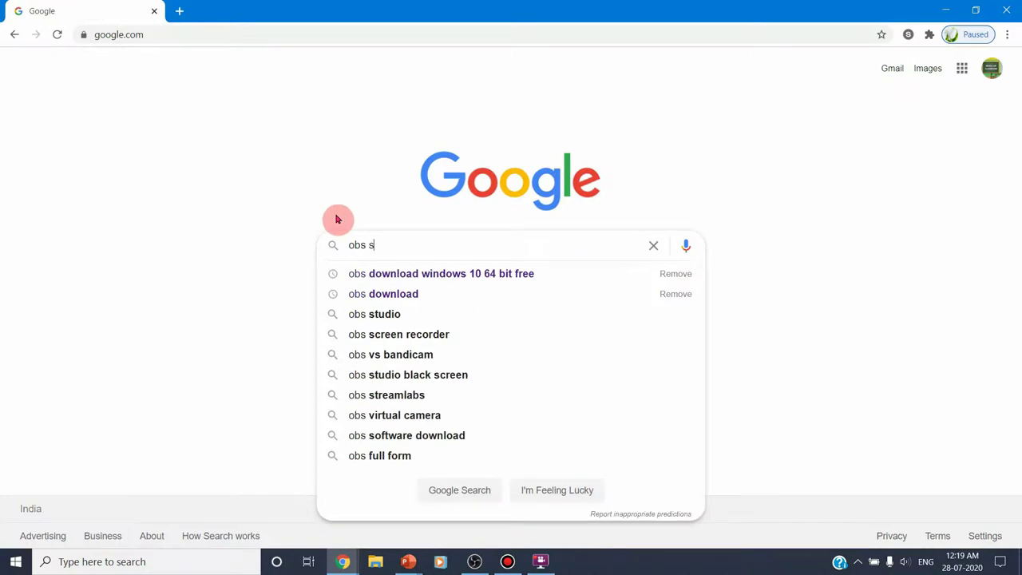
text(oft)
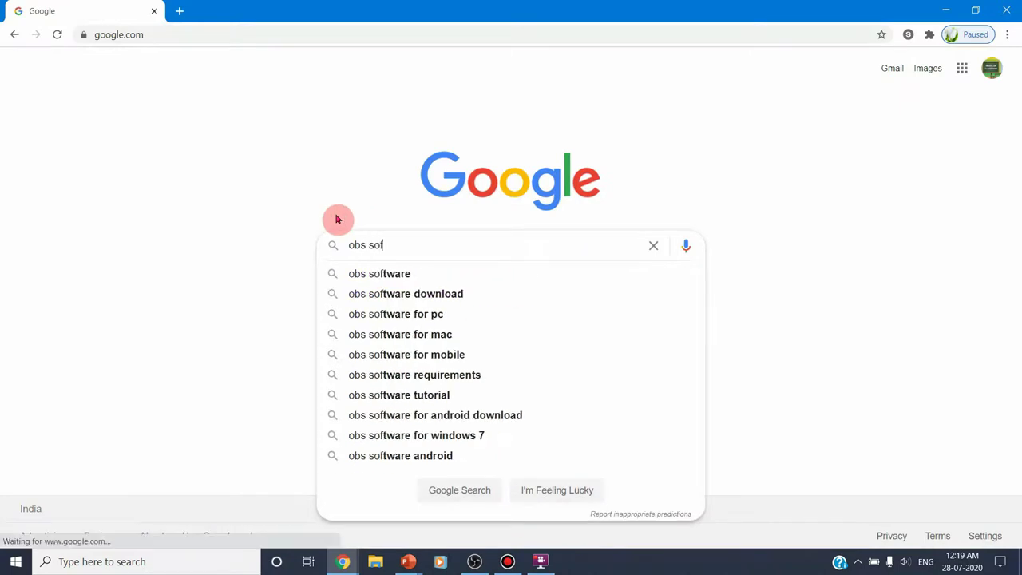
click(375, 273)
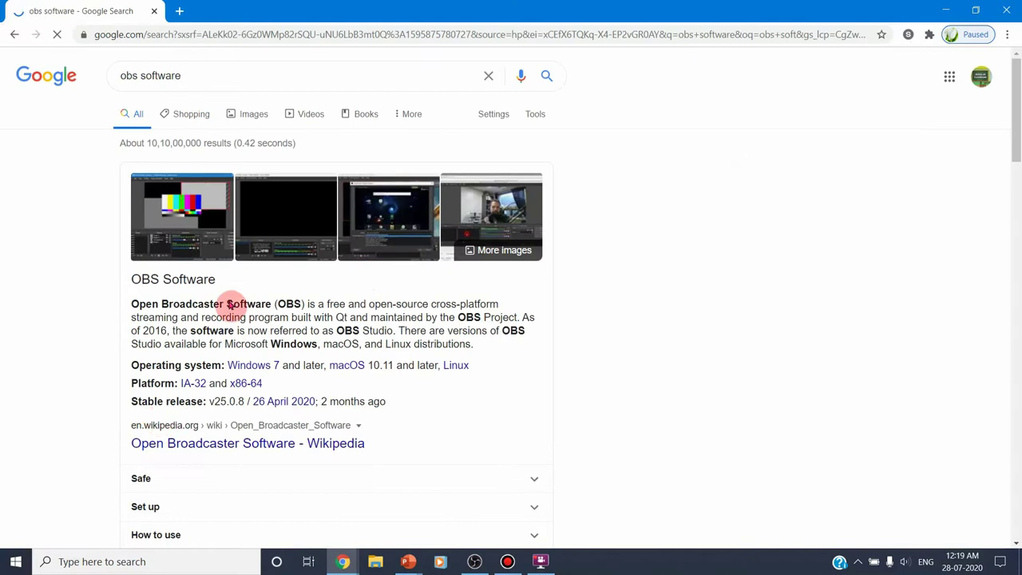
Step: Open the official obsproject.com site from the search results and look over the OBS Studio downloads for Windows, macOS and Linux
scroll(163, 444, down, 4)
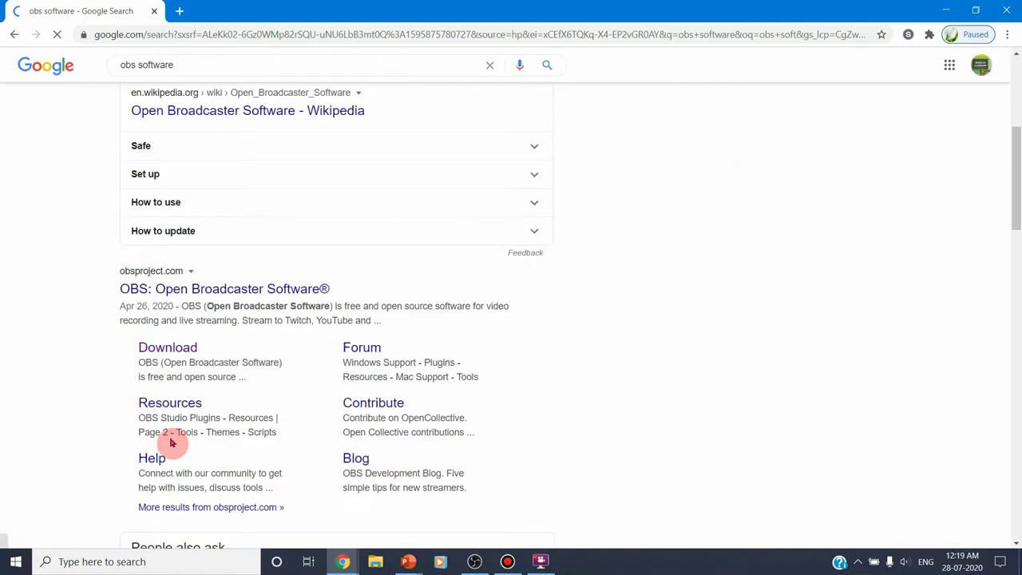
click(187, 297)
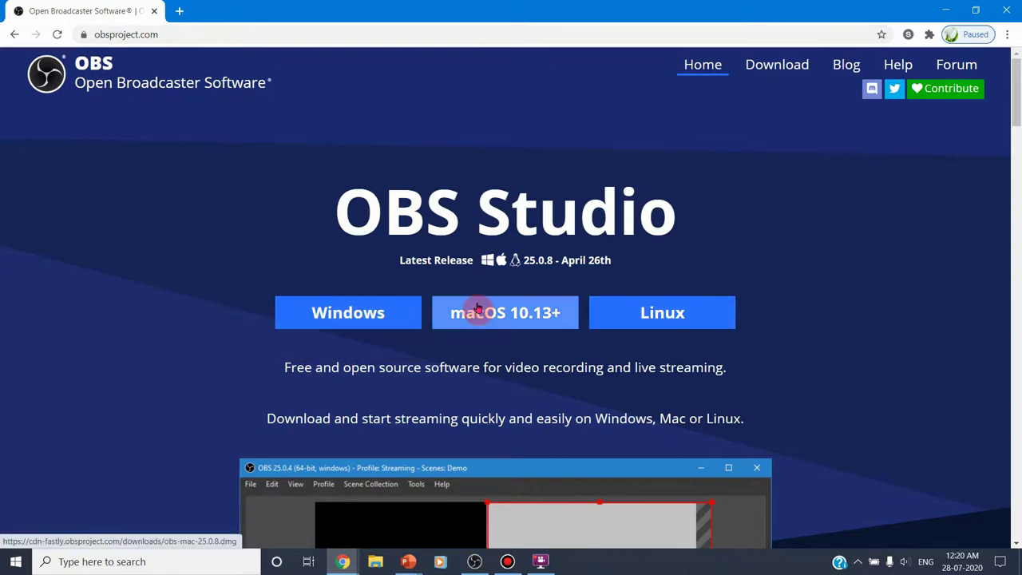
scroll(478, 309, down, 2)
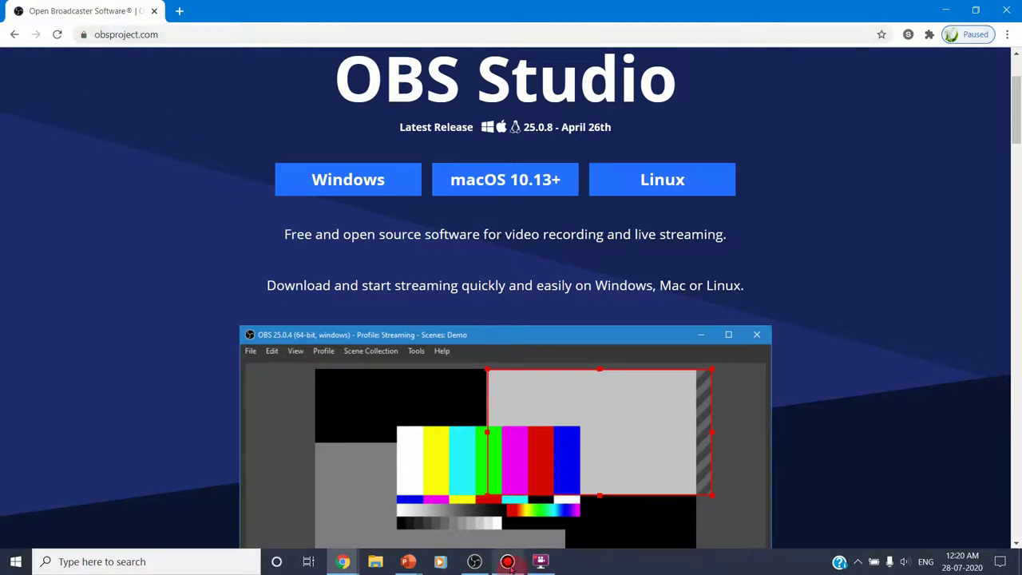
Step: Switch back to OBS and bring up the prompt for naming a new scene, dismissing it without adding one
click(474, 562)
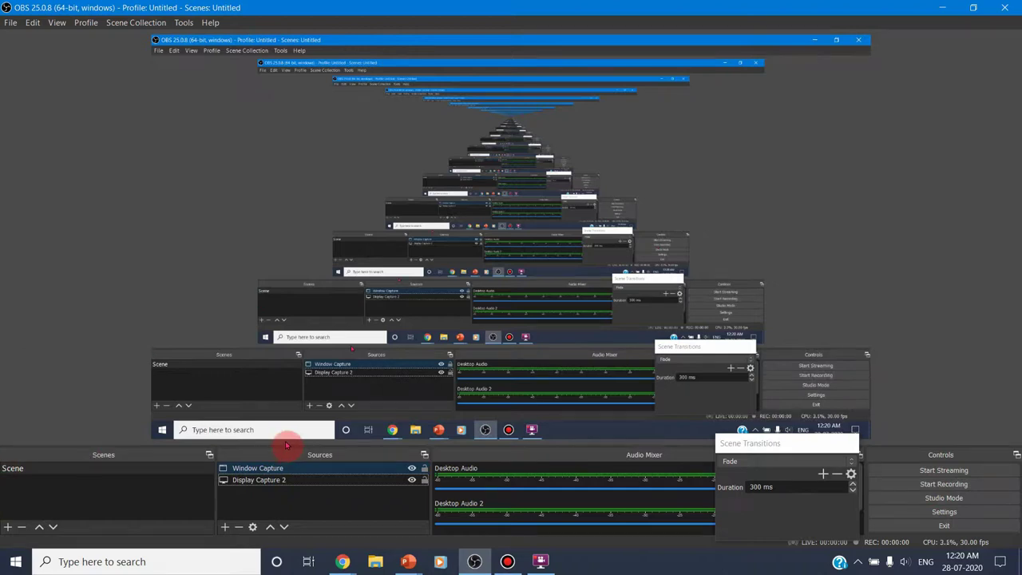
click(8, 527)
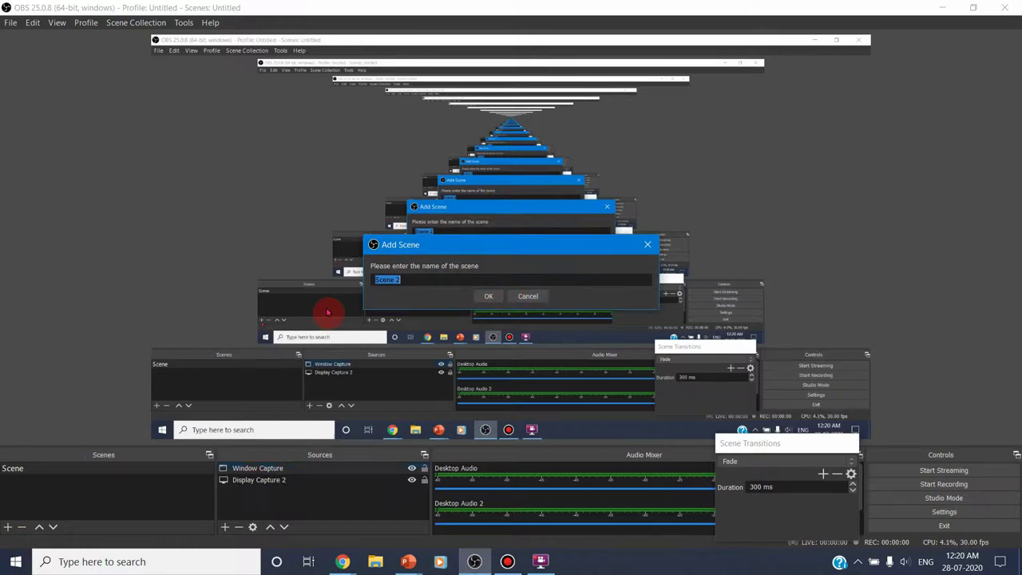
click(528, 296)
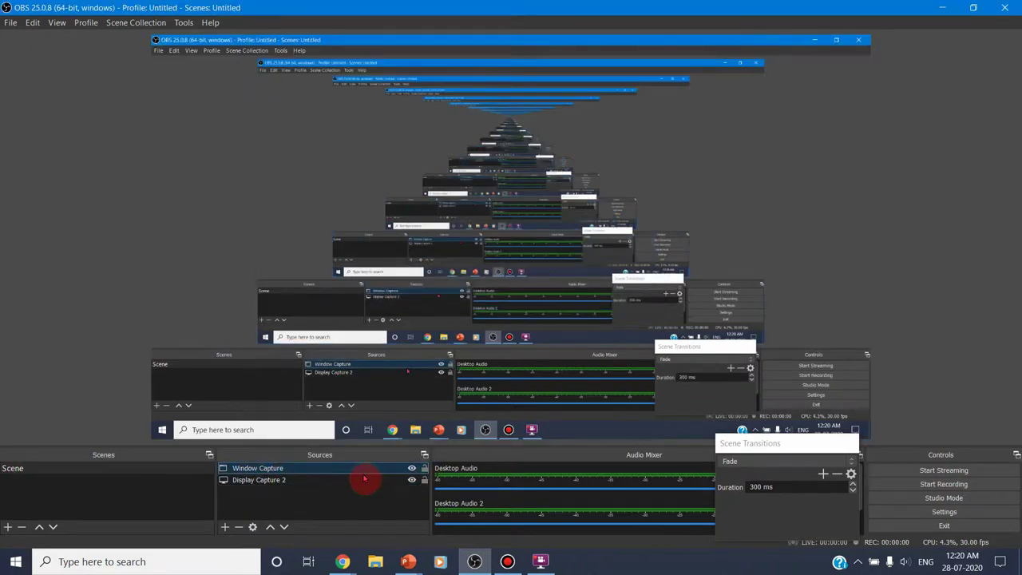
Step: Remove the Window Capture and Display Capture 2 sources, and select the existing scene named Scene
click(240, 527)
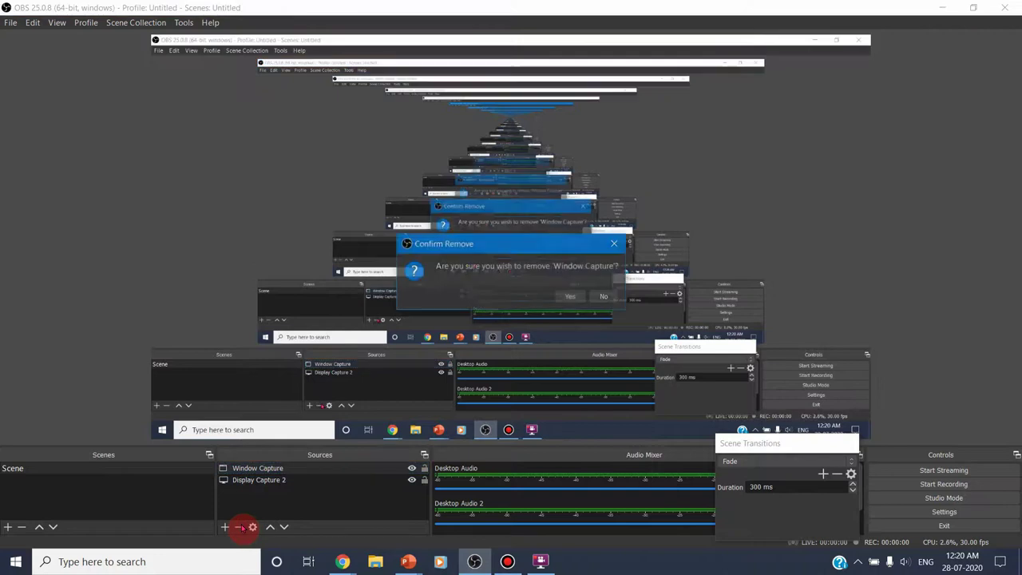
click(571, 297)
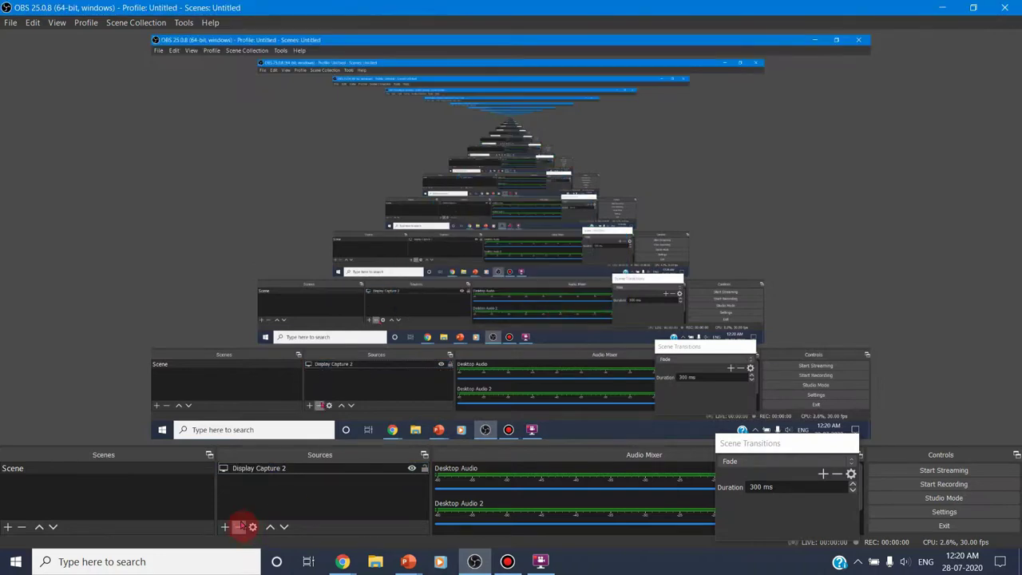
click(259, 471)
click(238, 527)
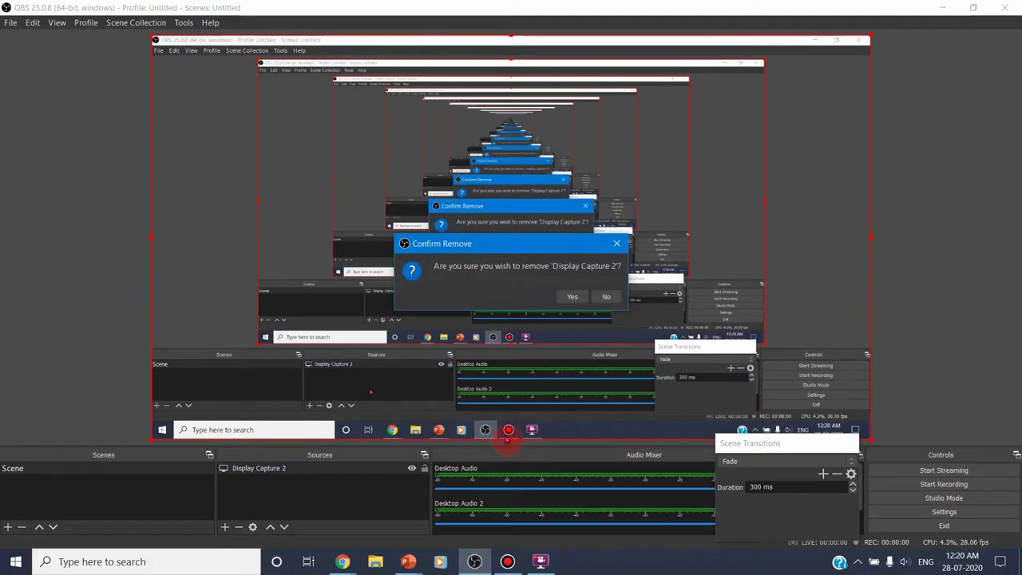
click(571, 297)
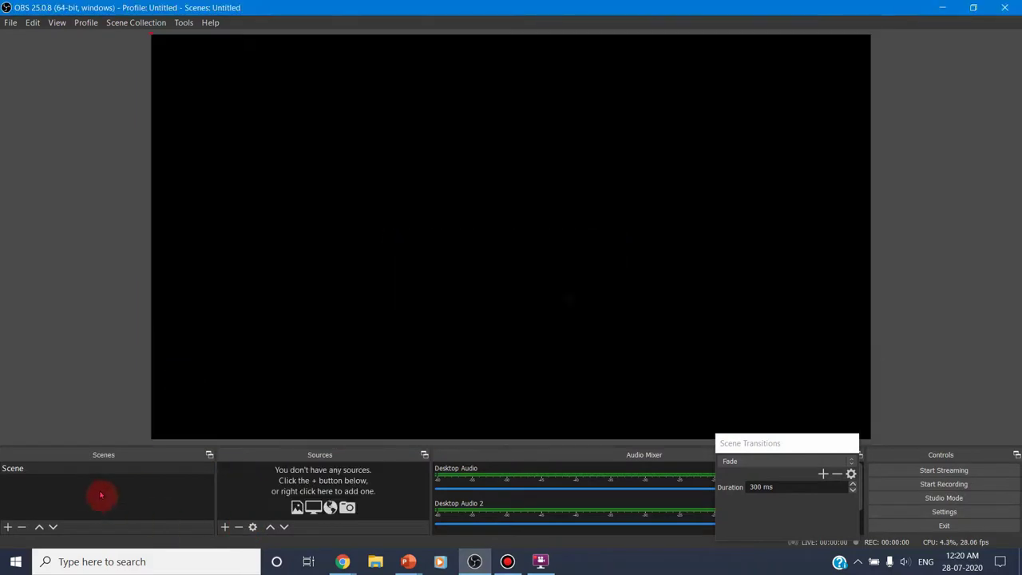
click(132, 470)
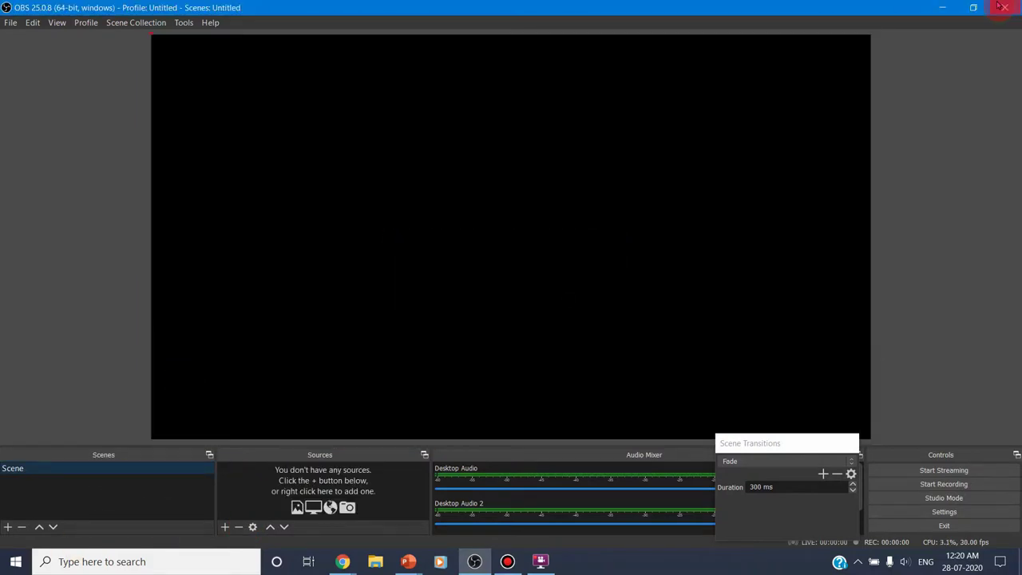
Step: Add a new Display Capture source for Display 1 at 1920x1080 with the cursor captured and the source visible
click(226, 527)
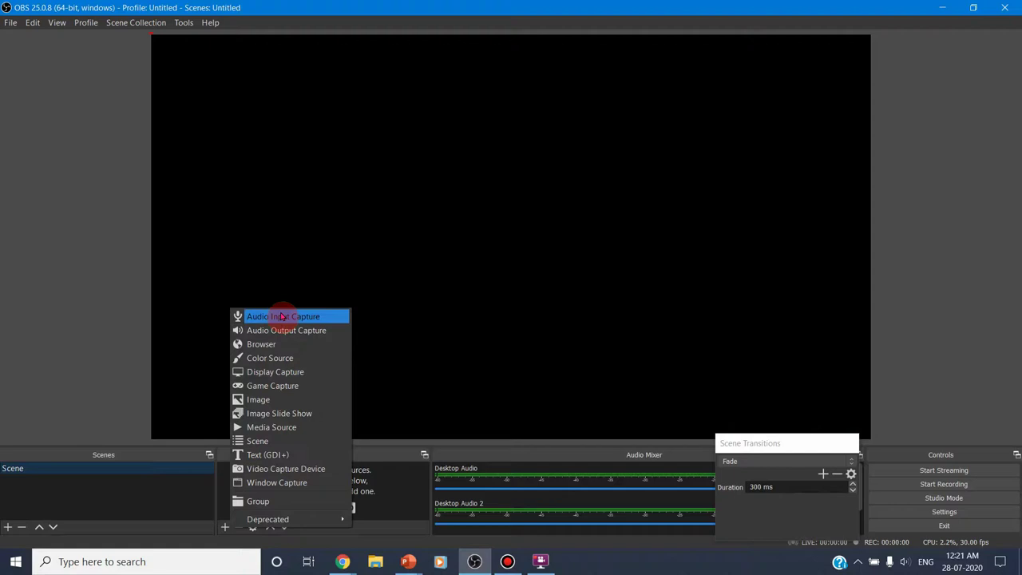
click(294, 373)
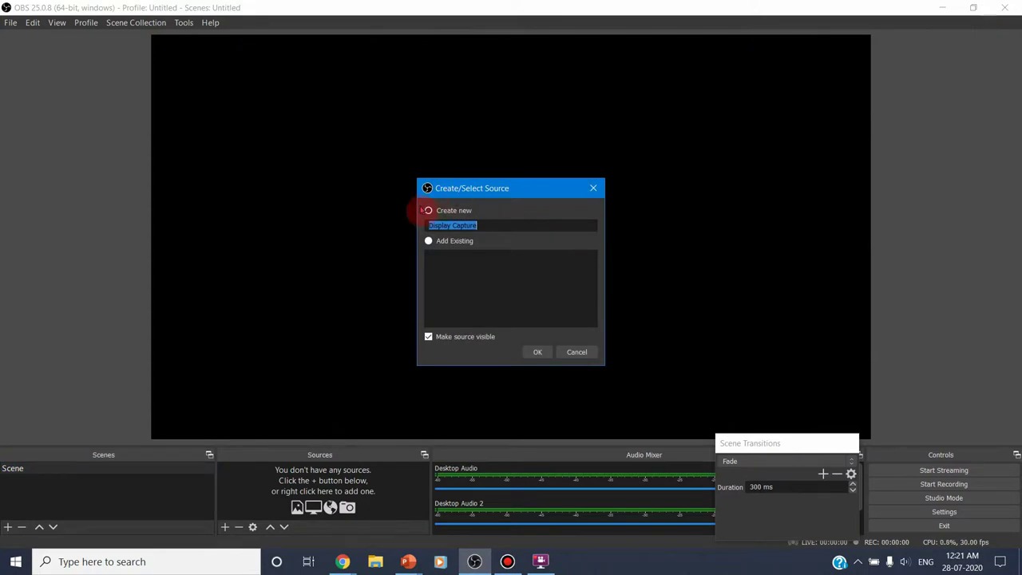
click(543, 266)
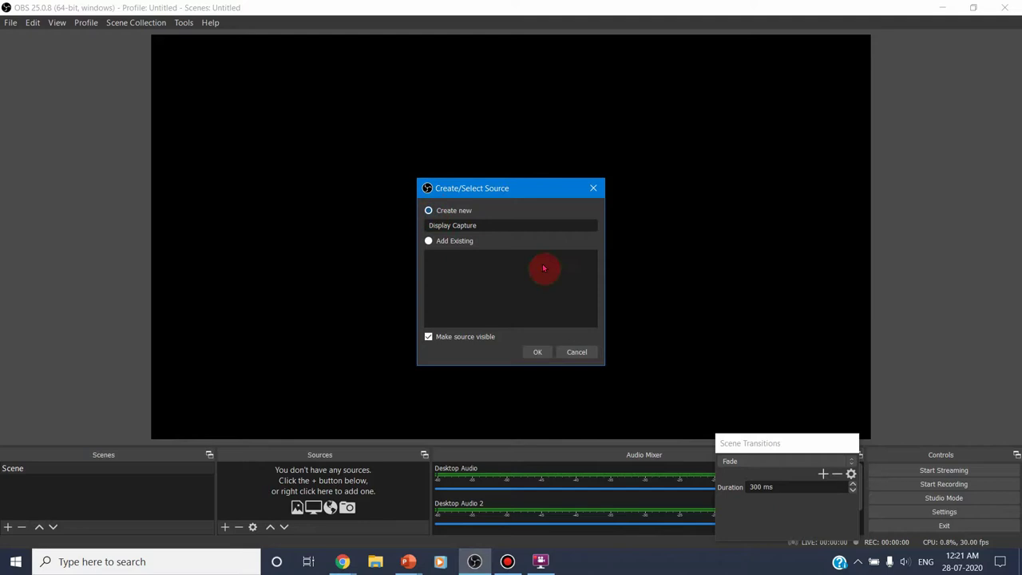
click(538, 357)
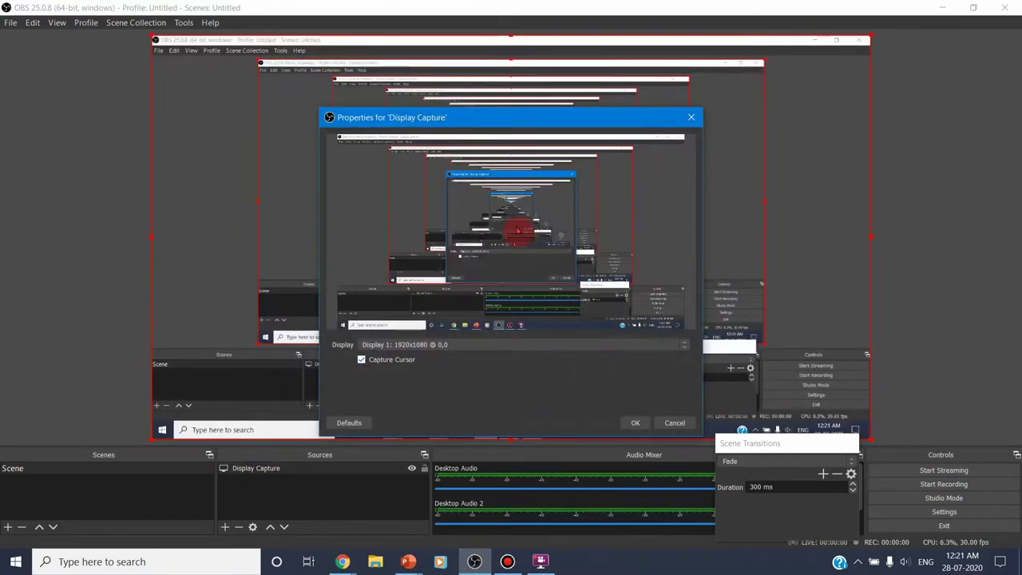
click(641, 427)
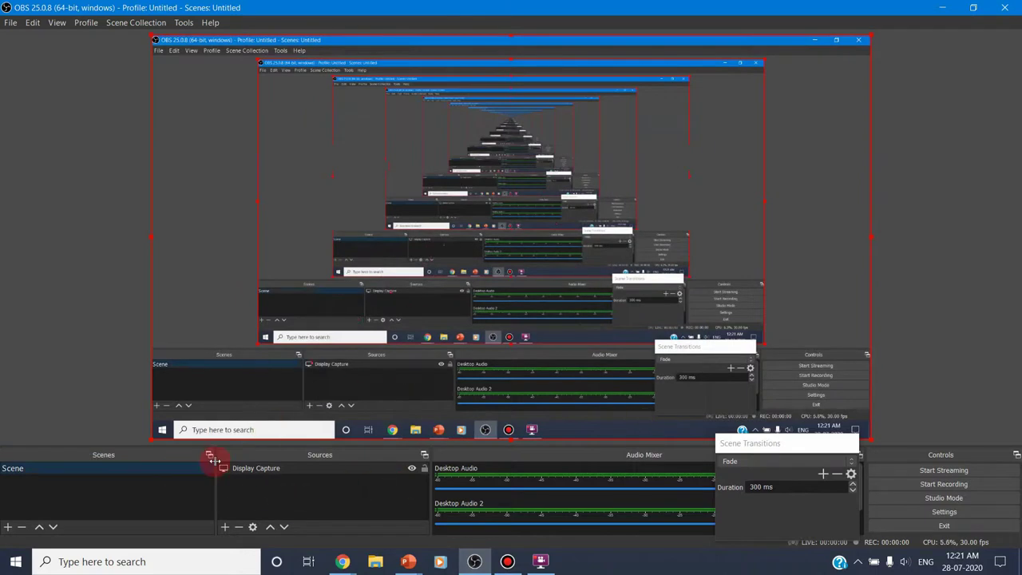
Step: Add a new Image source using java.jpg from the Modular Classroom folder and shift it past the upper-left corner of the preview canvas
click(226, 528)
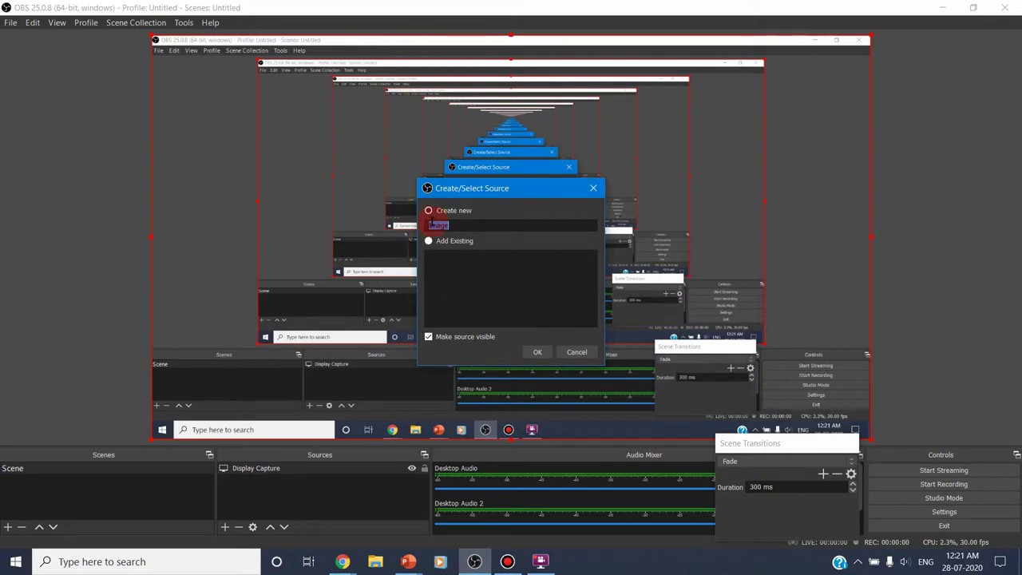
drag(432, 225, 449, 226)
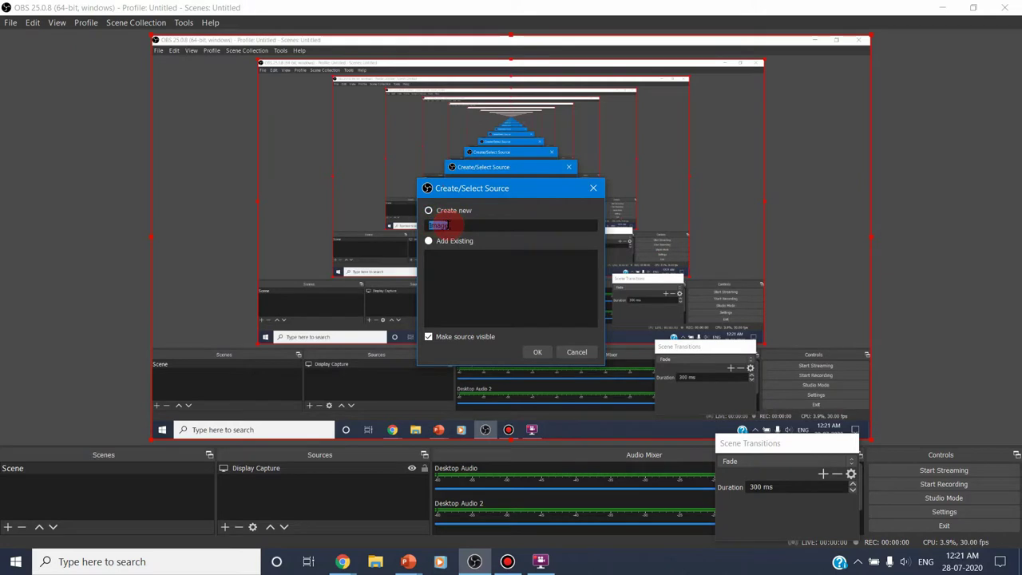
click(550, 355)
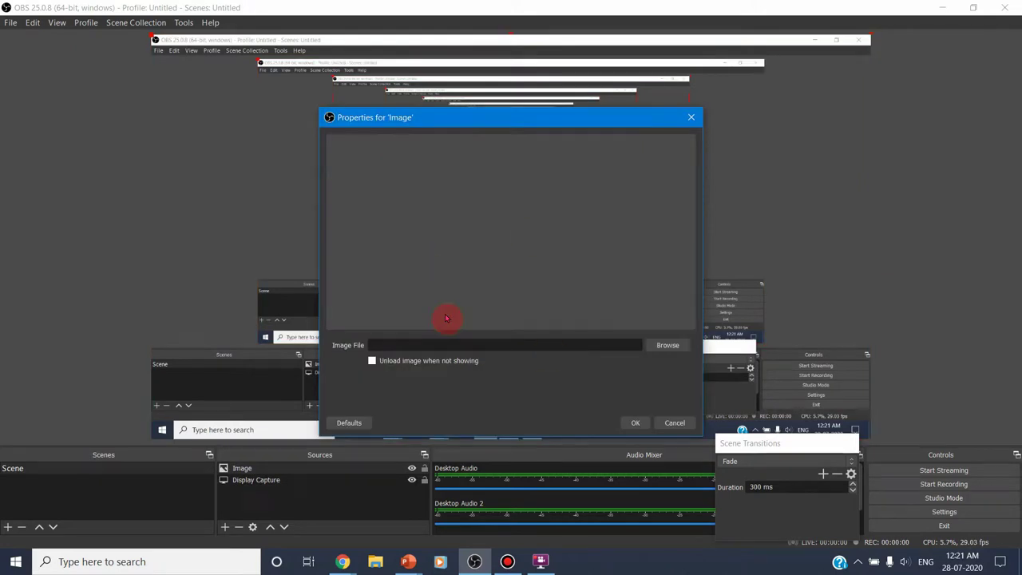
click(685, 349)
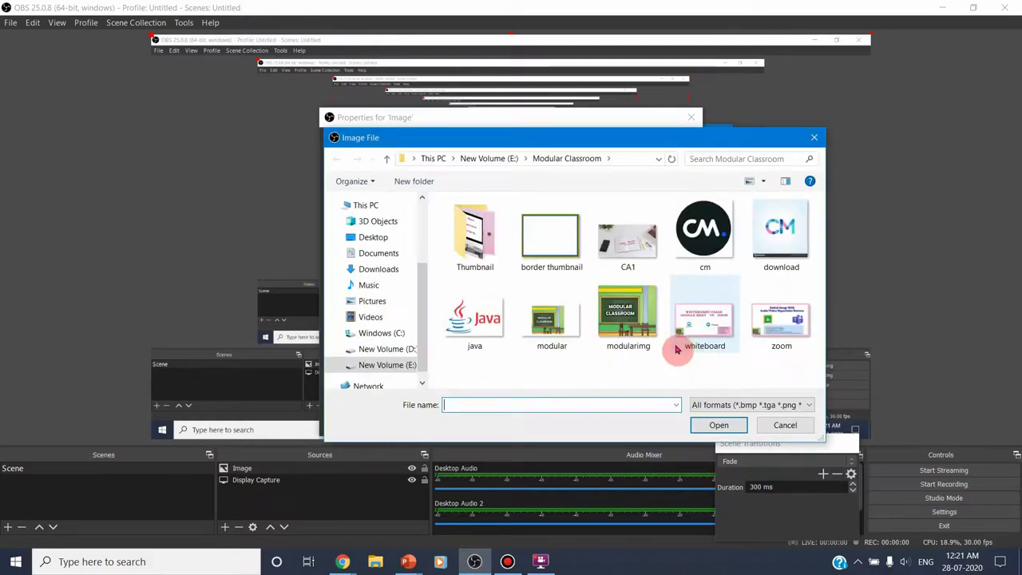
click(479, 318)
click(719, 426)
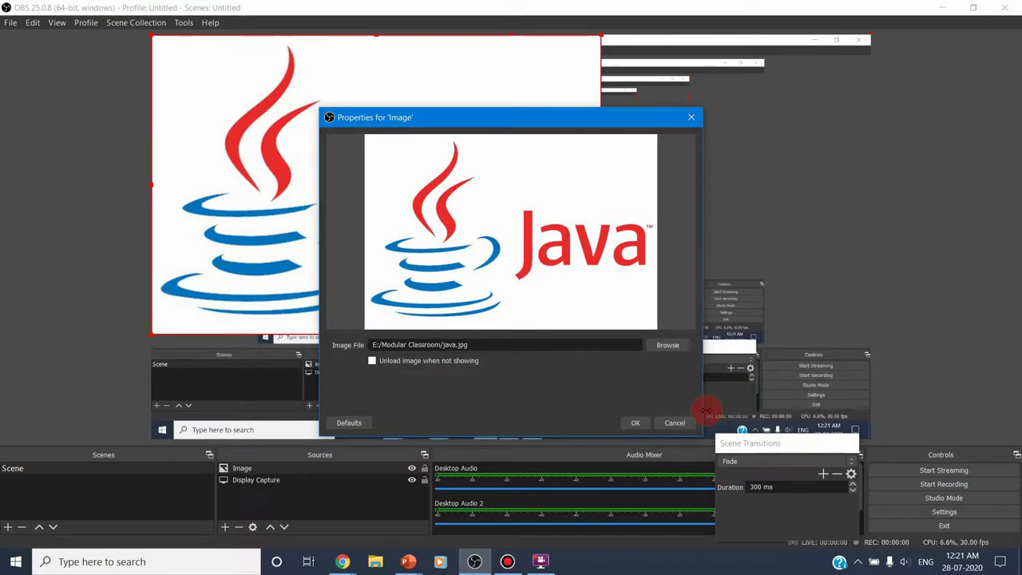
click(630, 433)
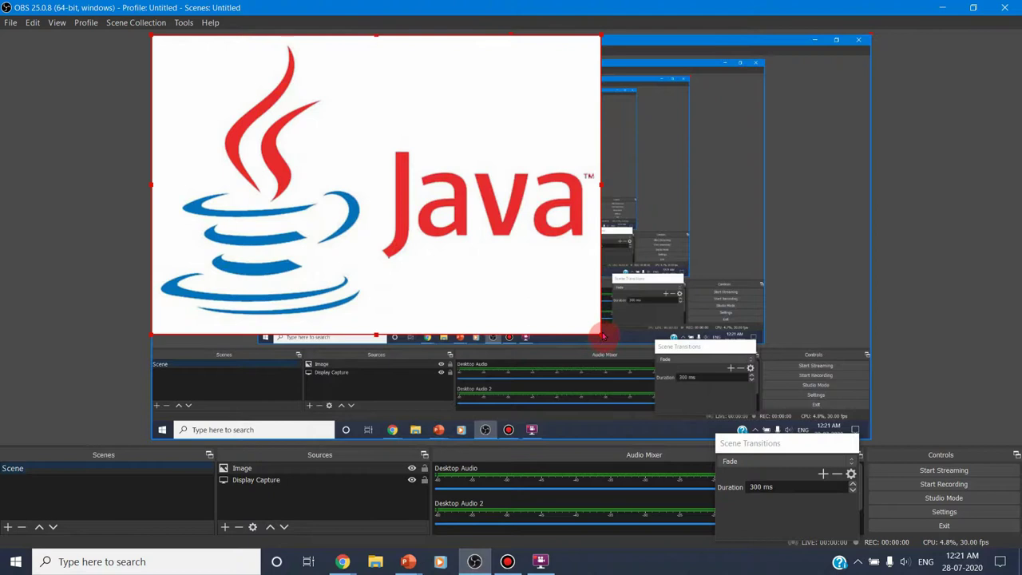
drag(595, 330, 529, 304)
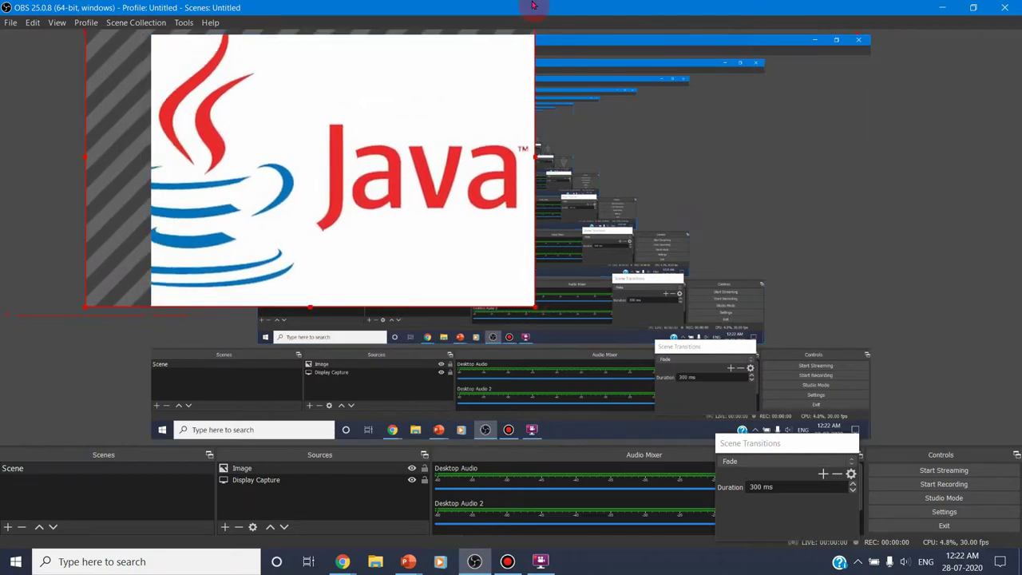
Step: Review the source types that can be added to the scene without adding one
mouse_move(533, 5)
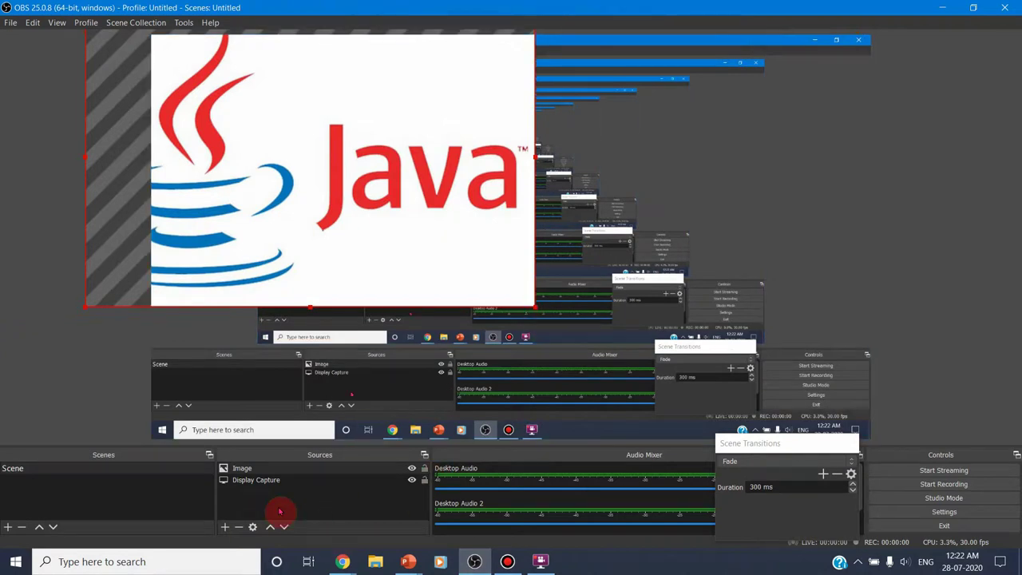
click(226, 529)
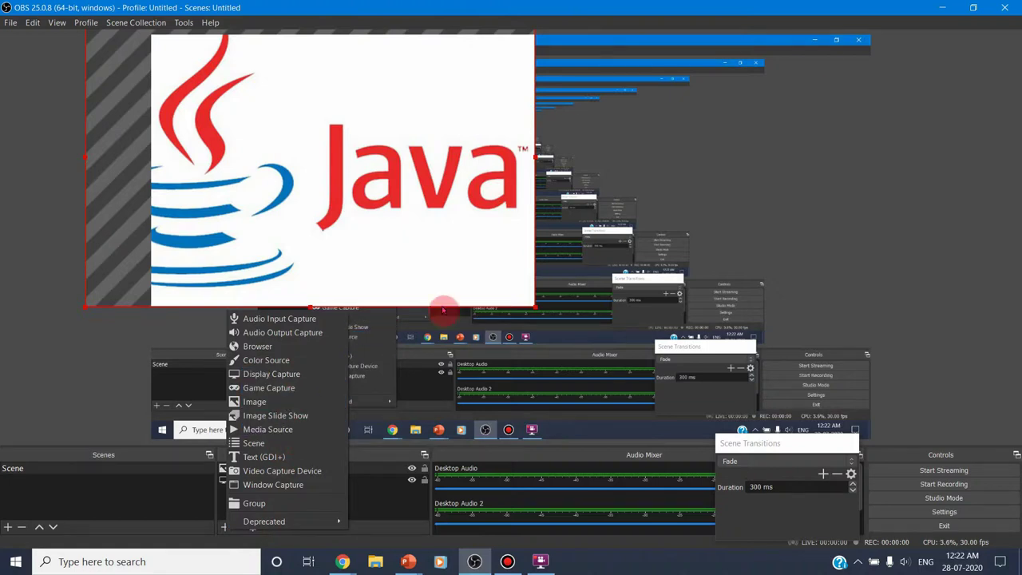
click(794, 159)
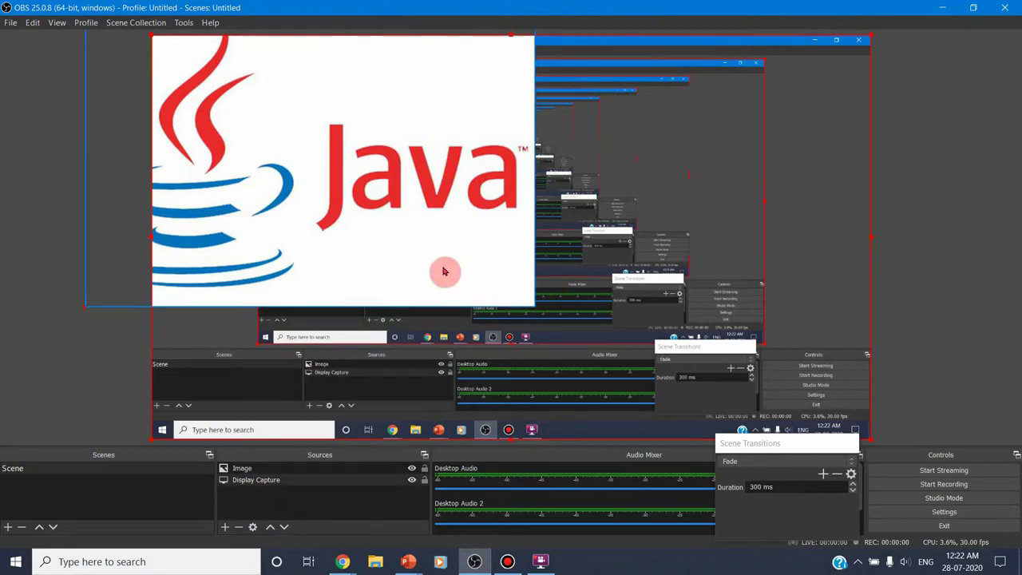
Step: Try shifting the display capture within the preview, restore it to fill the canvas, and reselect the Java image
mouse_move(486, 290)
mouse_down()
mouse_move(495, 303)
mouse_move(495, 281)
mouse_up()
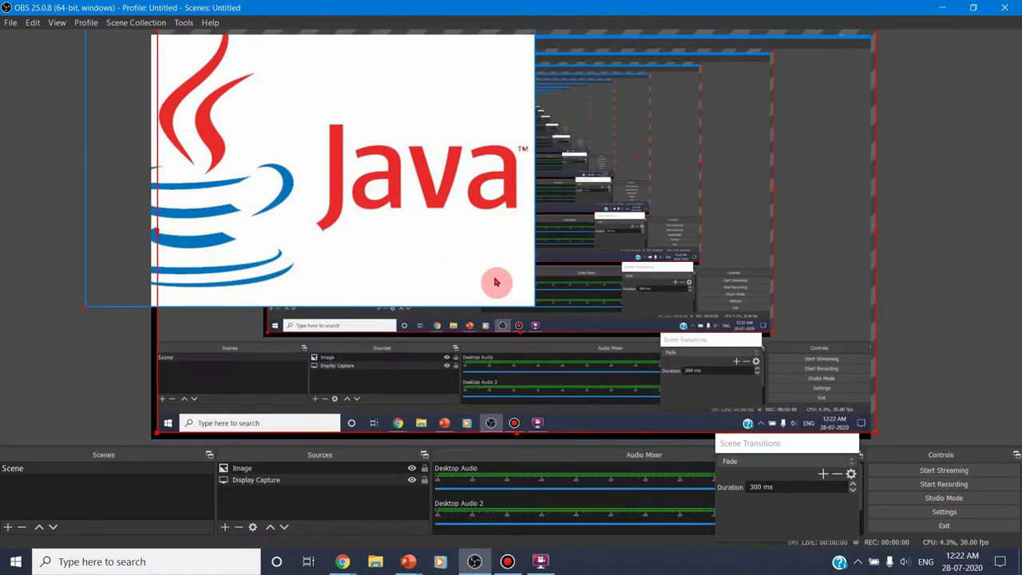
mouse_move(269, 152)
mouse_down()
mouse_move(258, 149)
mouse_move(286, 146)
mouse_move(251, 147)
mouse_move(268, 155)
mouse_up()
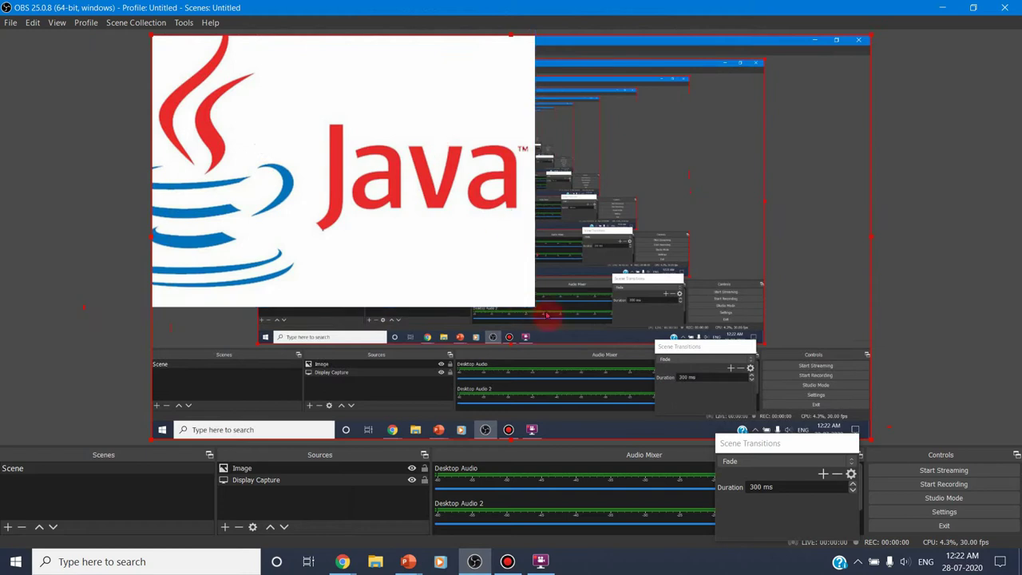
mouse_move(534, 305)
mouse_down()
mouse_move(527, 300)
mouse_move(533, 307)
mouse_up()
click(84, 306)
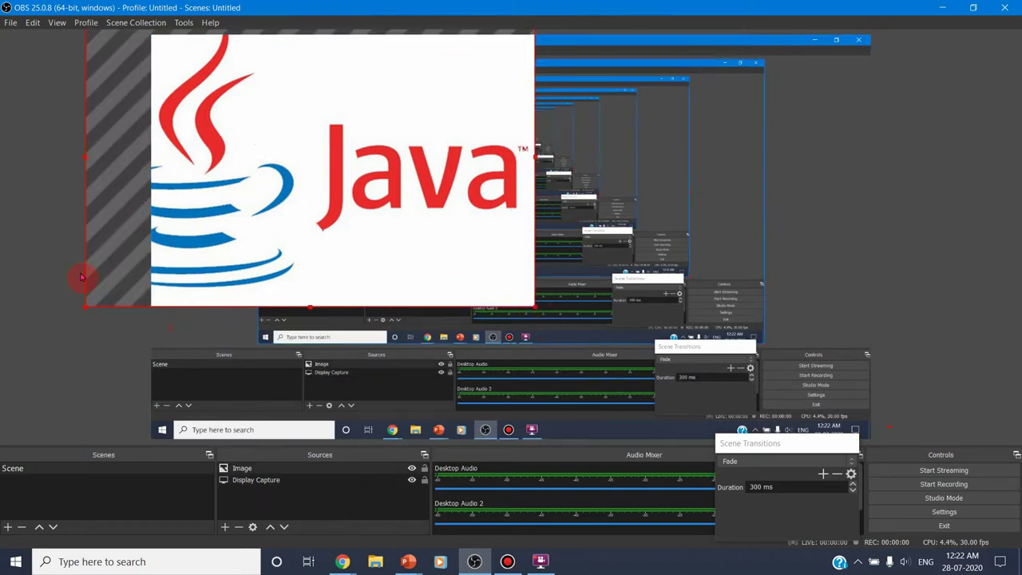
click(279, 172)
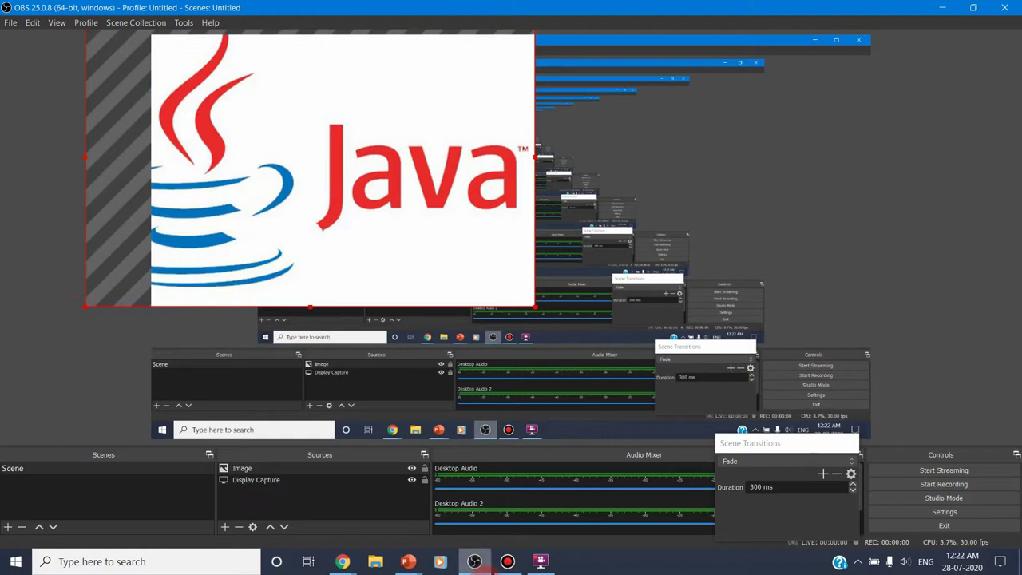
Step: Switch to PowerPoint to view the Contents slide of the JAVACM presentation, and return to OBS
click(409, 563)
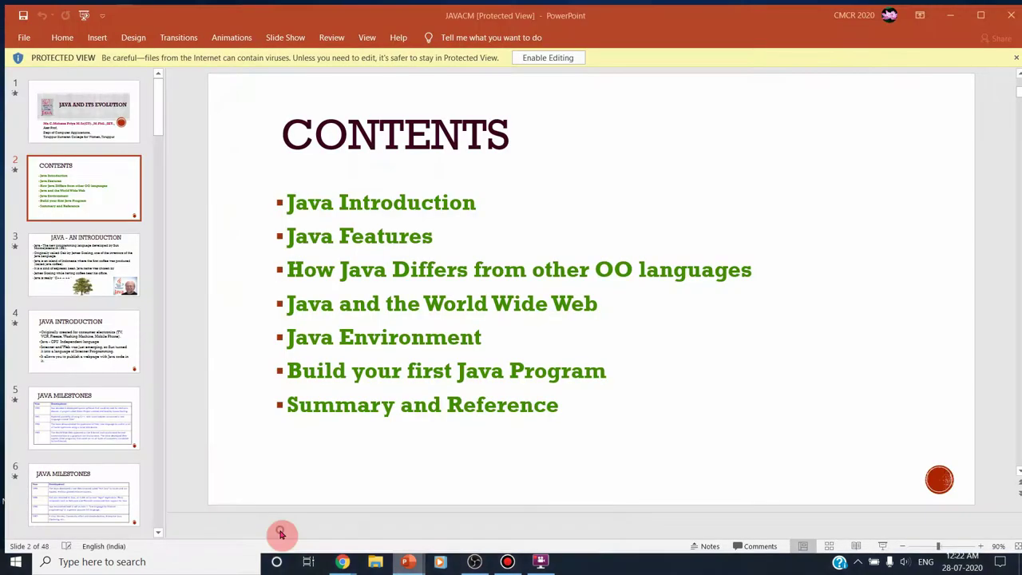
click(279, 534)
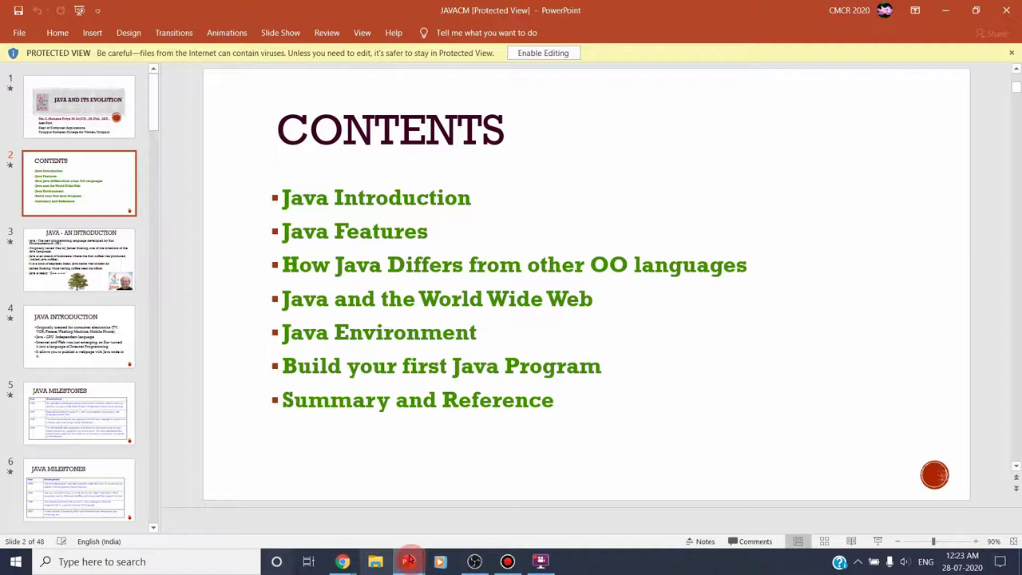
key(alt+Tab)
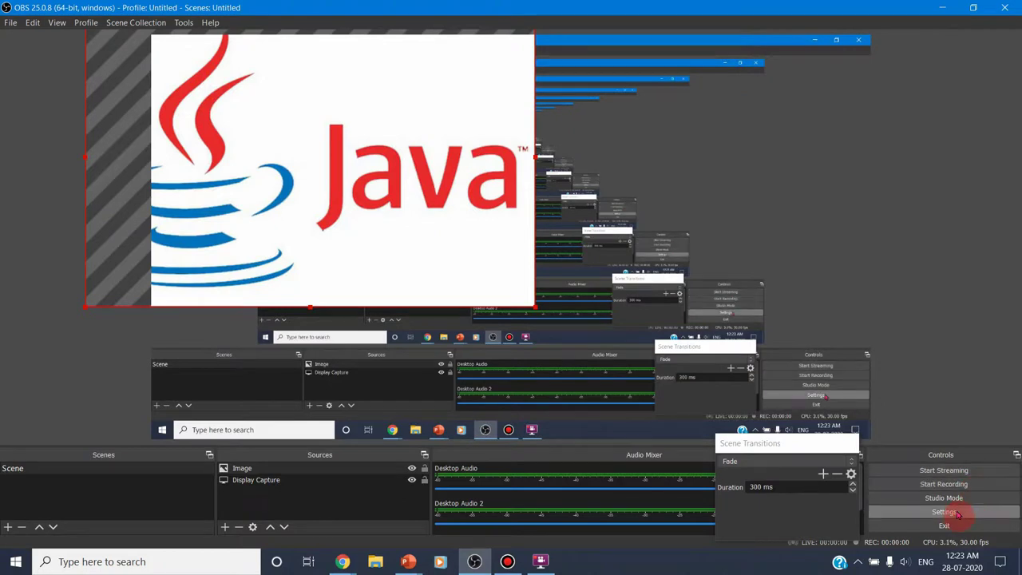
Step: Open the OBS settings, review the stream service options, and choose 1920x1080 as the rescale resolution for streaming output
click(958, 513)
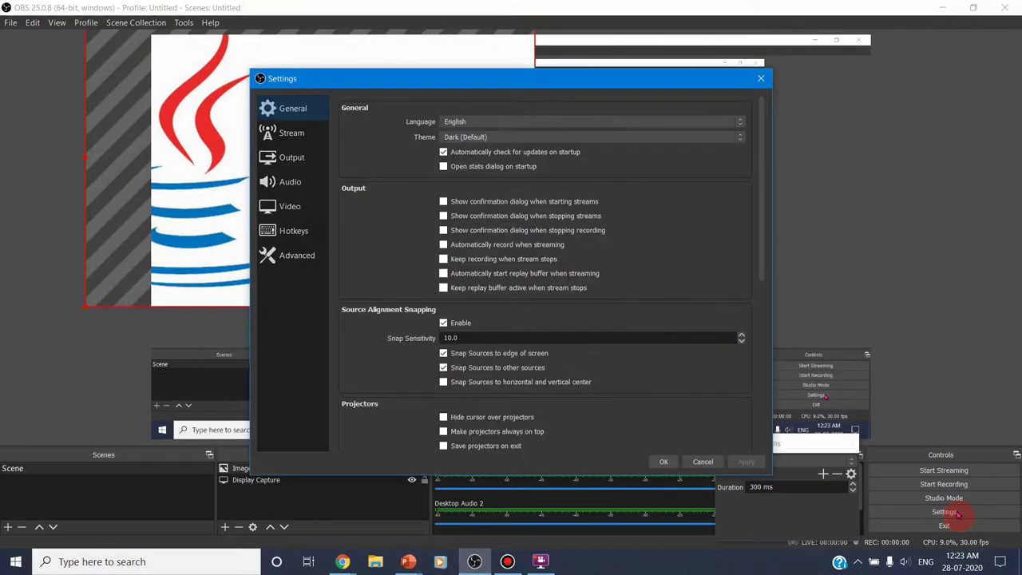
click(289, 137)
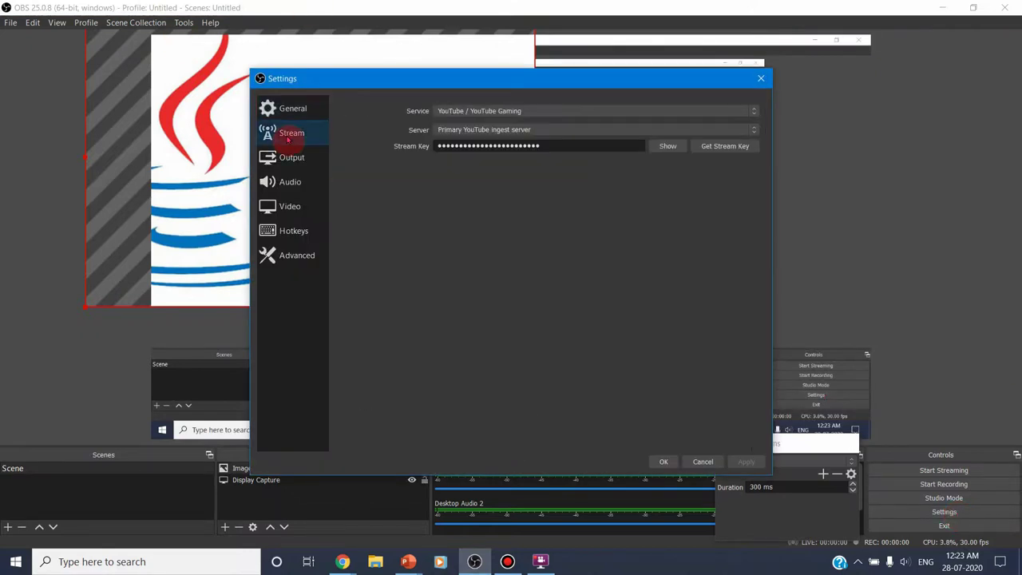
click(291, 160)
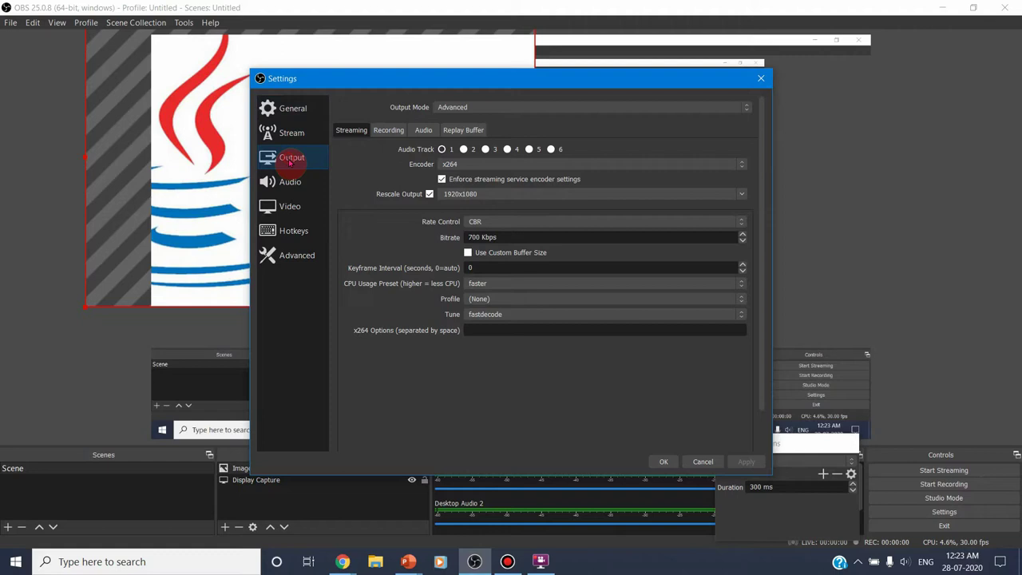
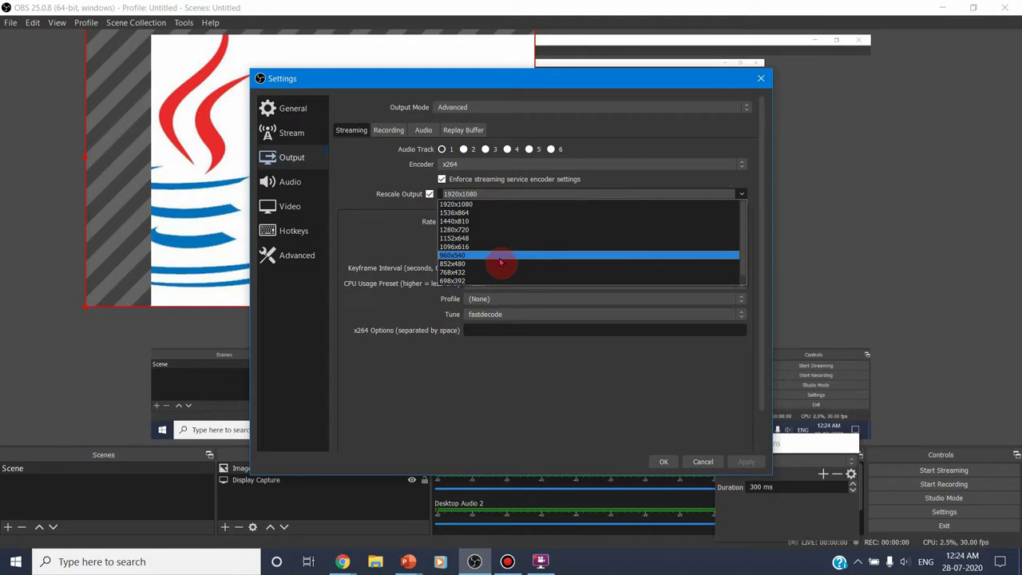
click(511, 204)
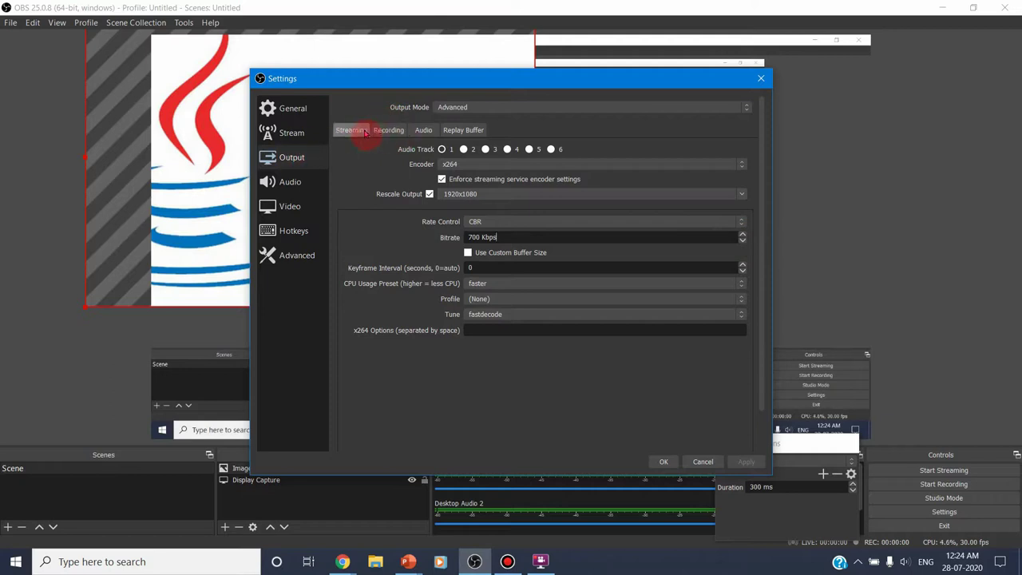
Step: In the output settings for recording, highlight the recording path and set the recording format to mp4
click(400, 131)
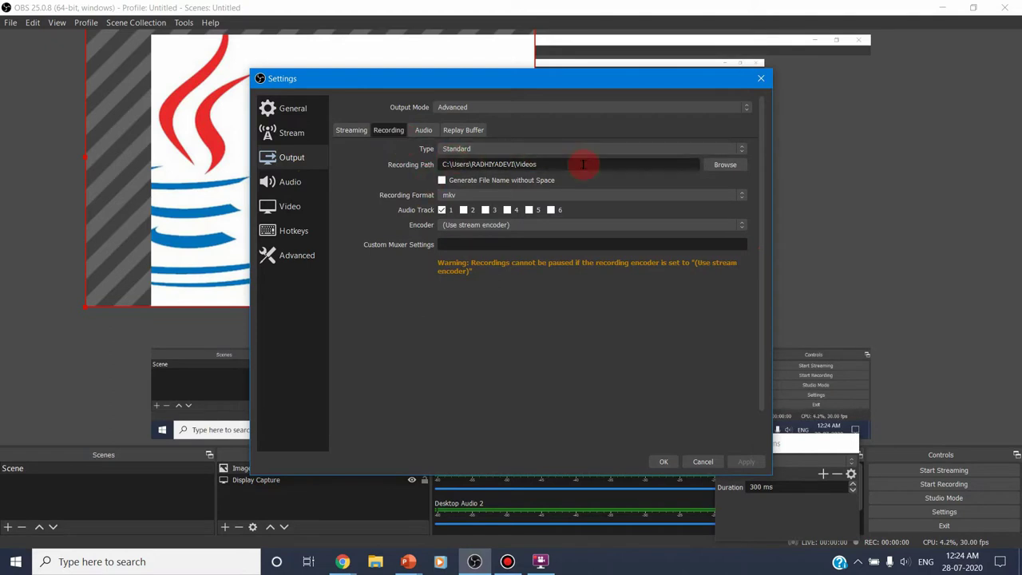
drag(445, 165, 543, 165)
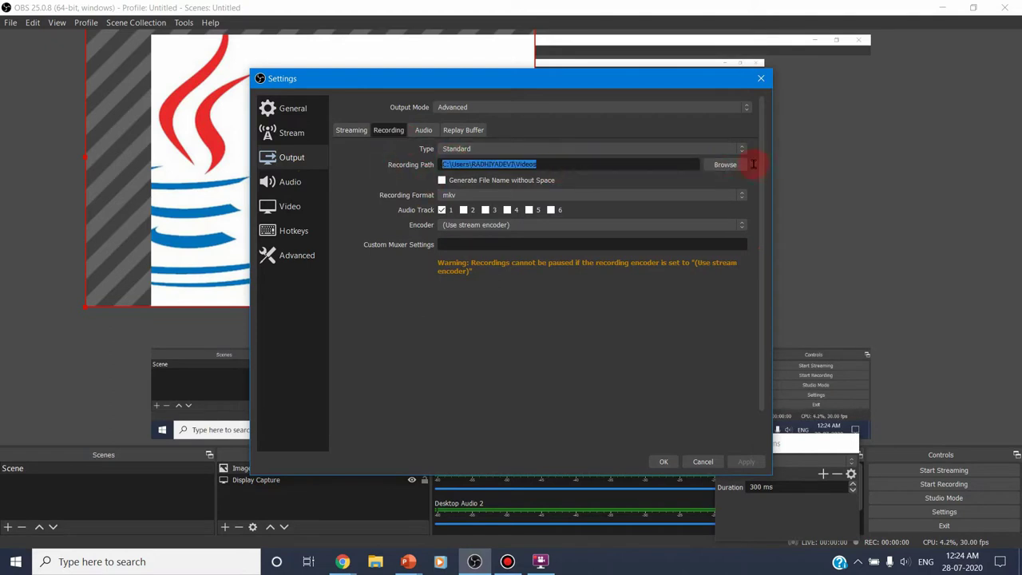
click(467, 198)
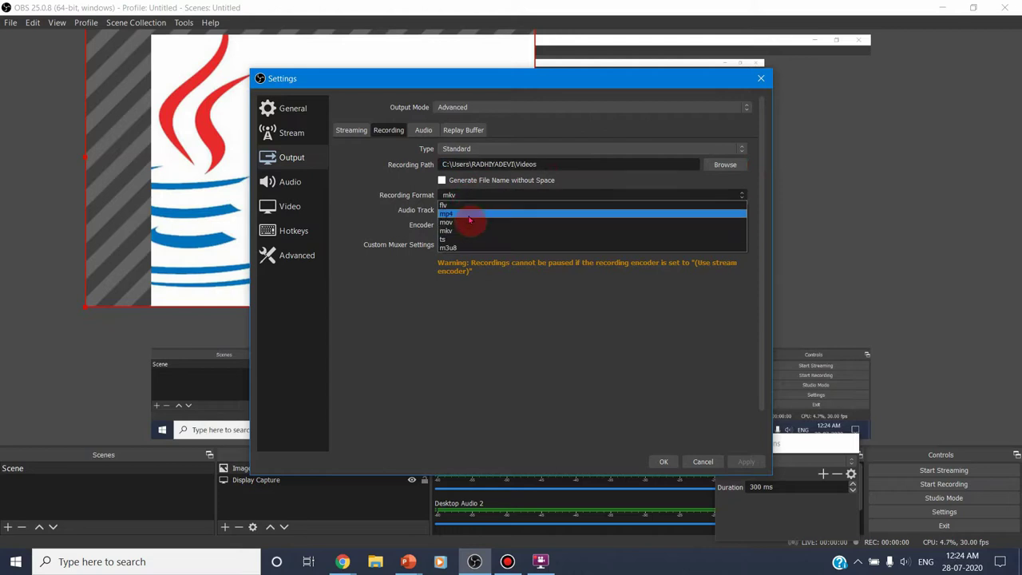
click(469, 213)
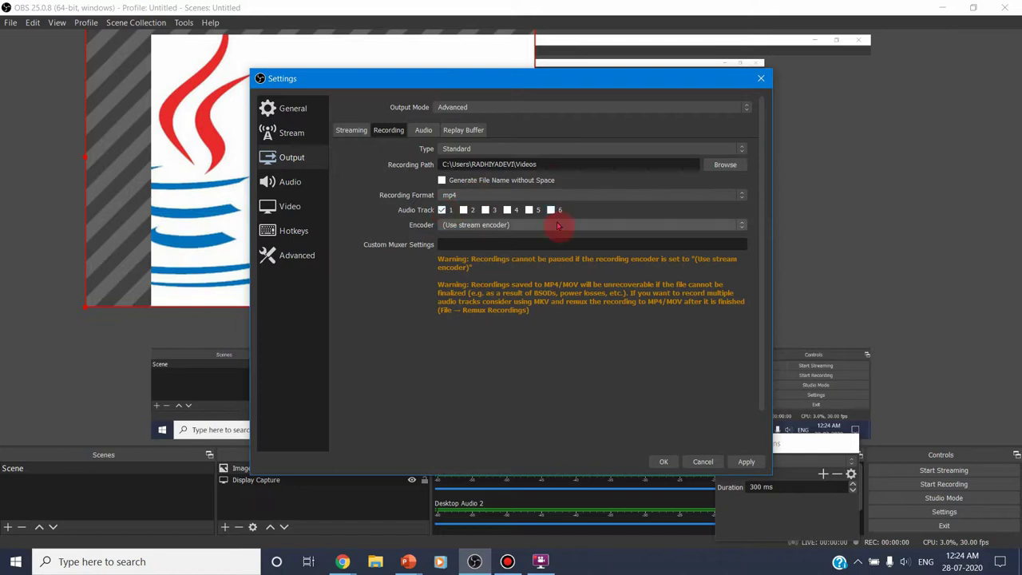
Step: Review the output audio track bitrates and the output mode choices, keeping the Advanced mode
click(424, 130)
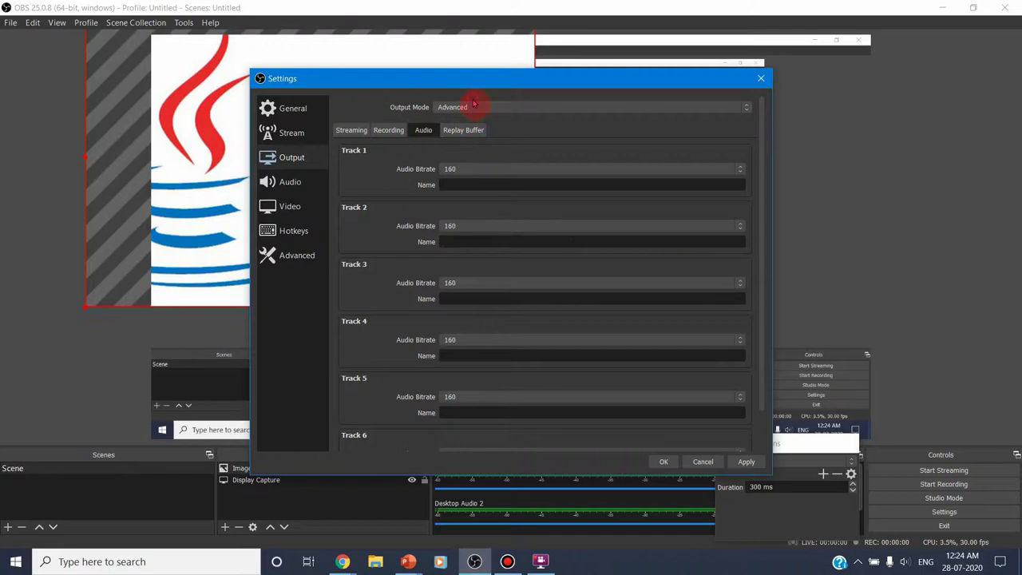
click(745, 116)
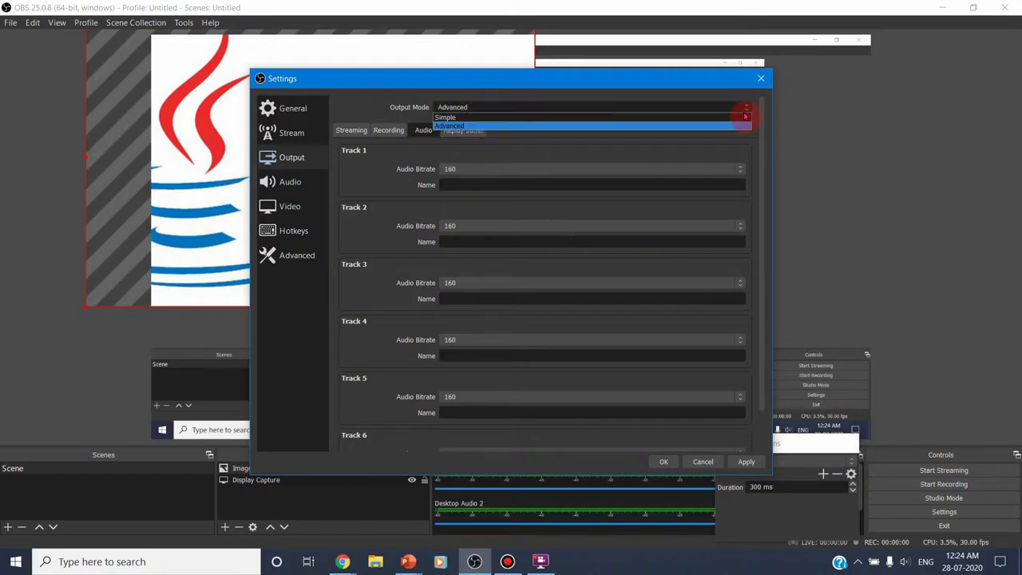
click(743, 109)
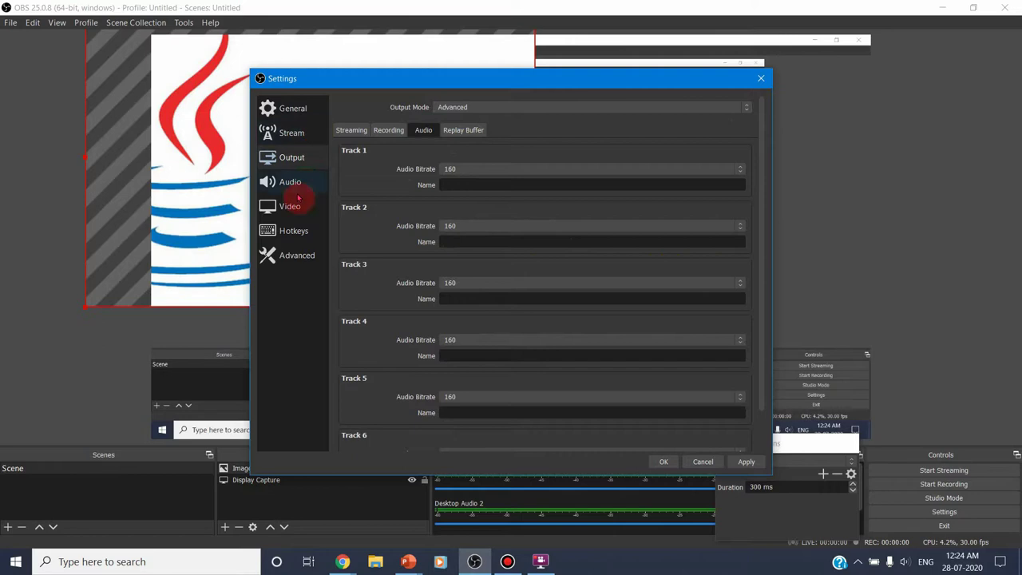
Step: Review the audio device settings and the meter decay rate choices, keeping the decay rate at Fast
click(275, 182)
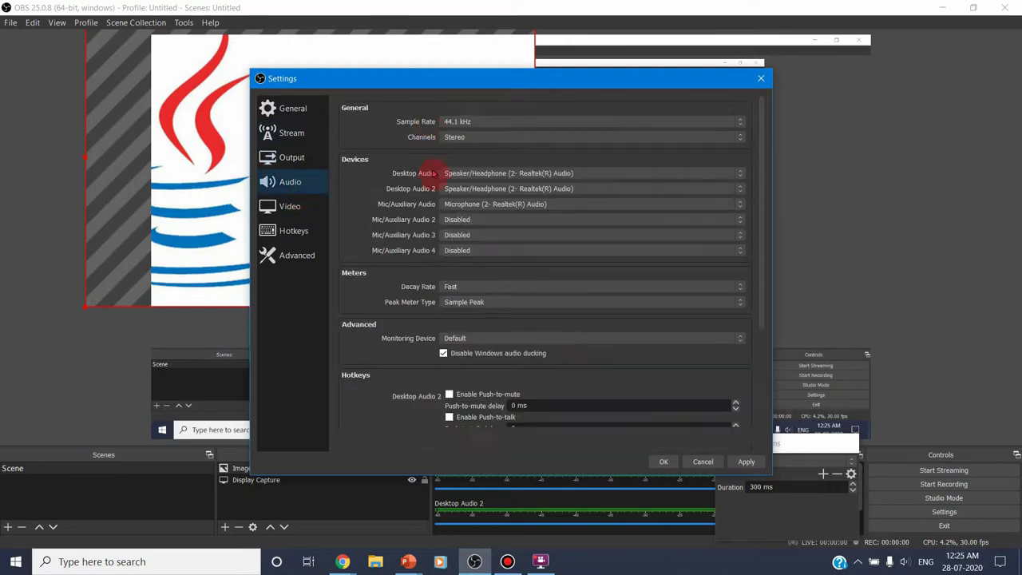
click(541, 173)
click(541, 173)
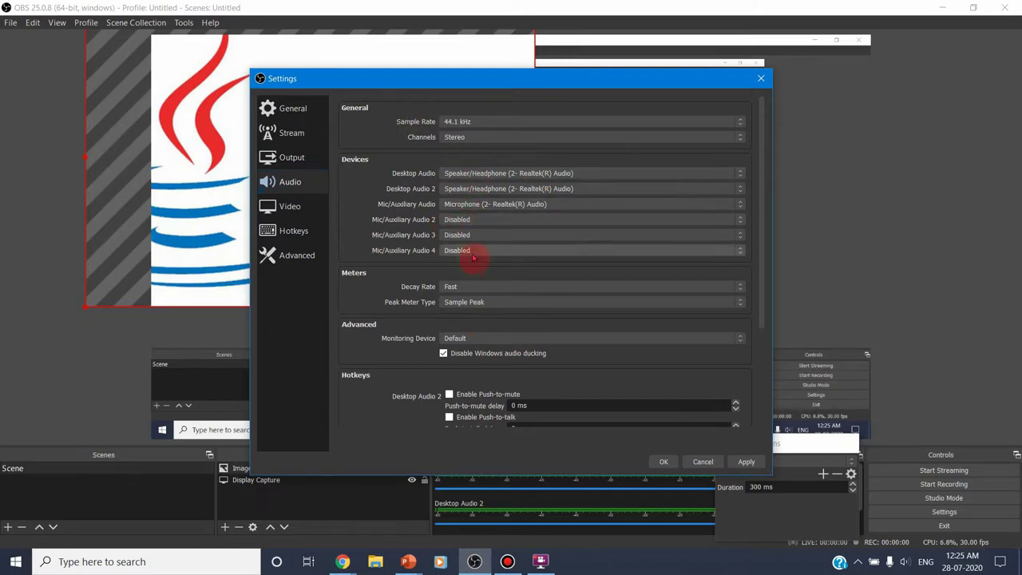
click(484, 290)
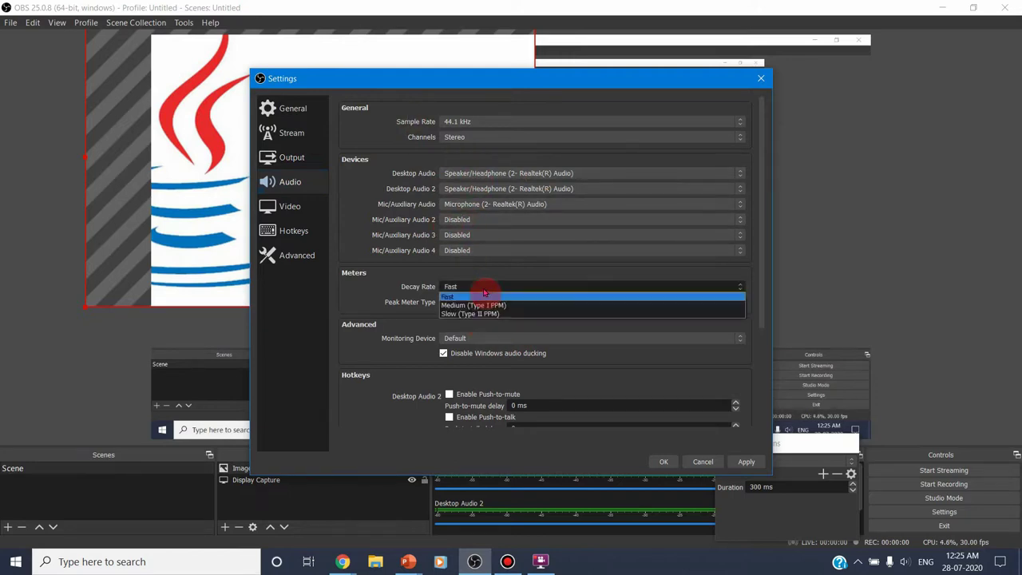
click(484, 293)
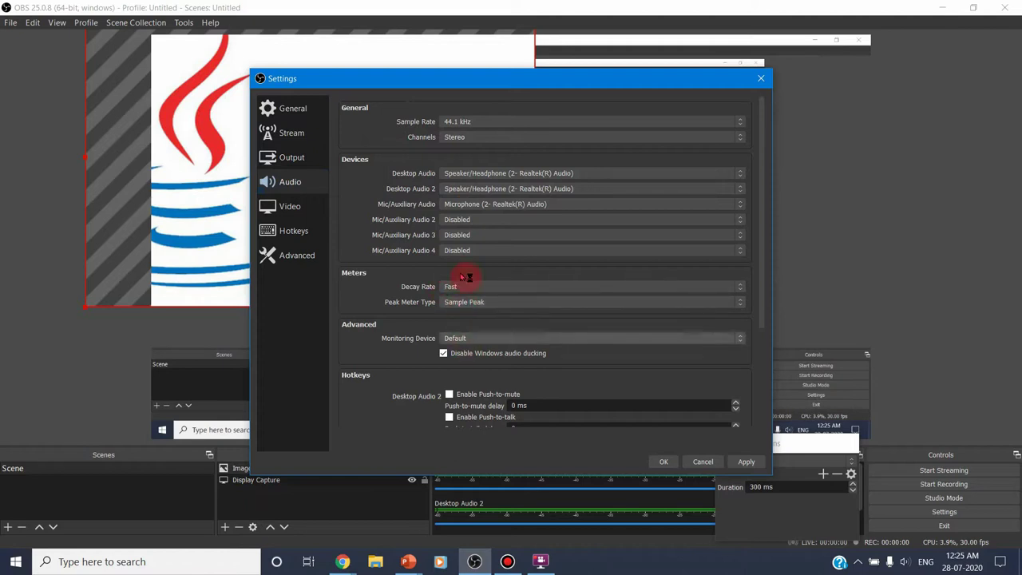
Step: Review the base canvas resolution choices in the video settings, keeping 1920x1080
click(300, 206)
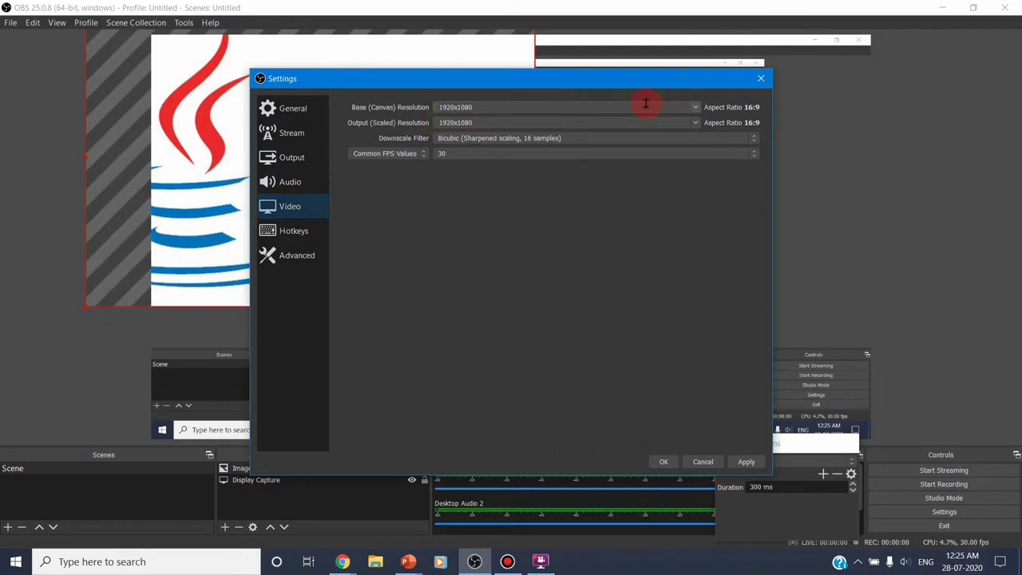
click(694, 108)
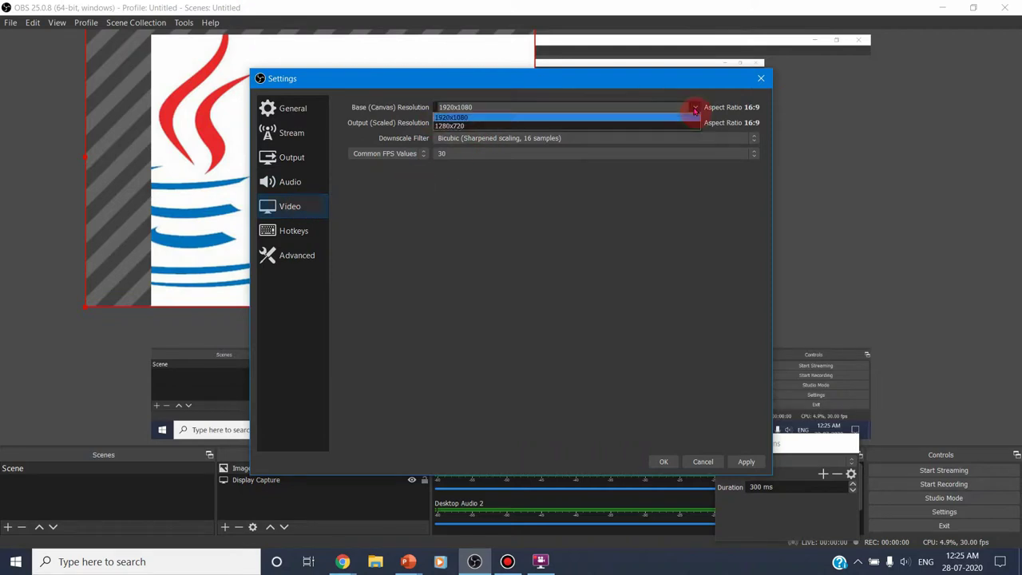
click(694, 110)
click(694, 108)
click(694, 110)
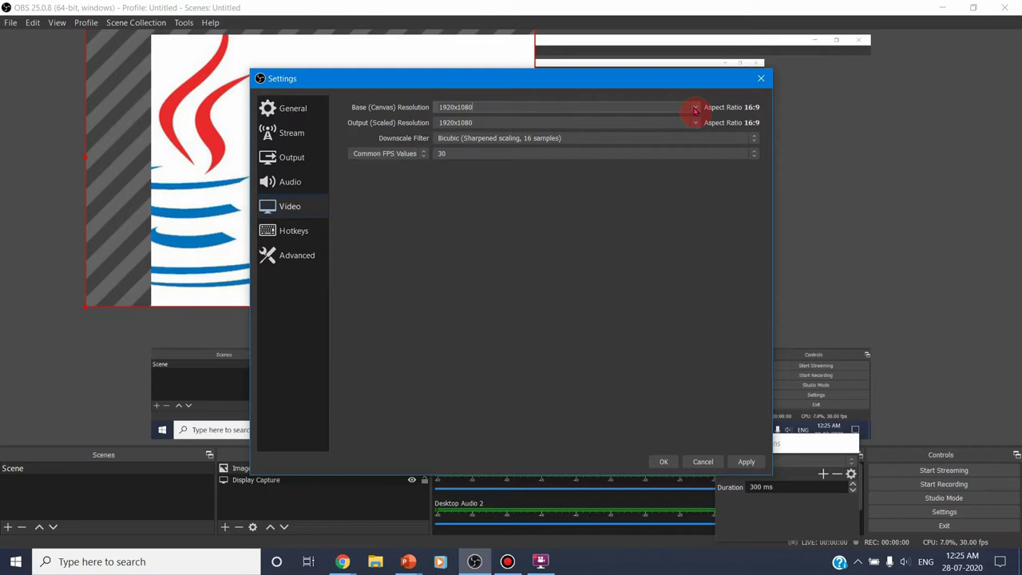
click(694, 108)
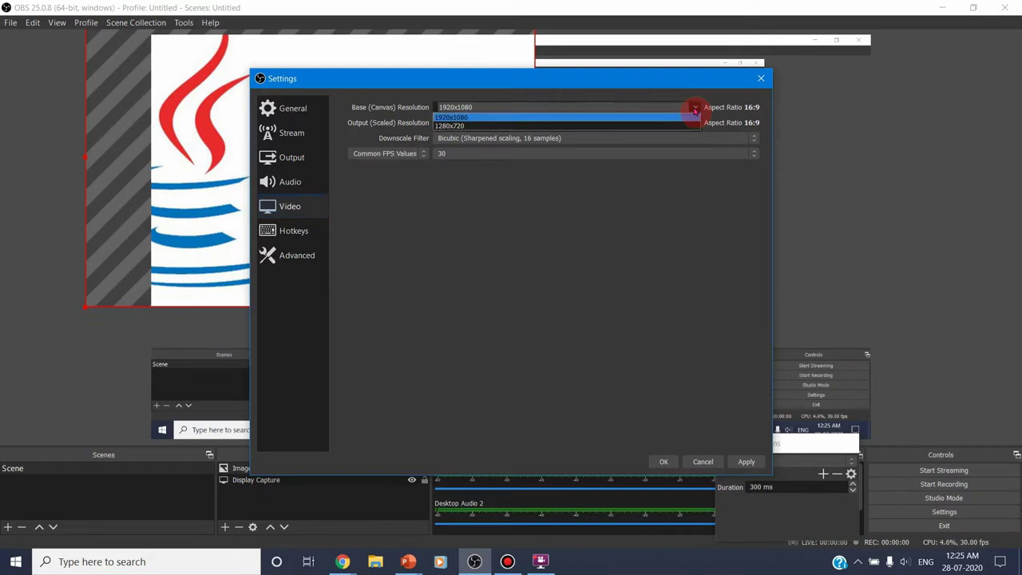
click(695, 110)
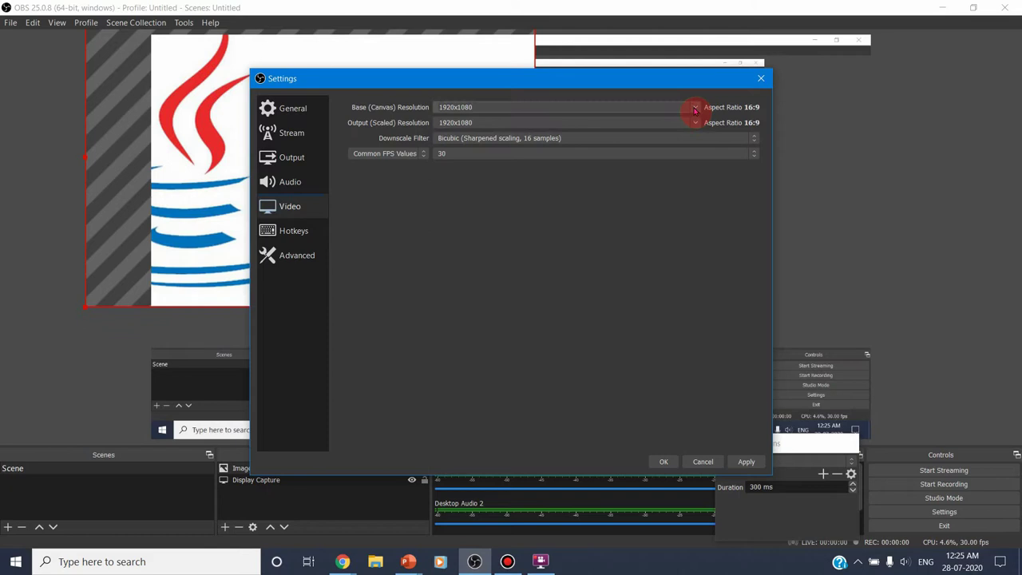
Step: Try 960x540 as the output scaled resolution and set it back to 1920x1080
click(694, 124)
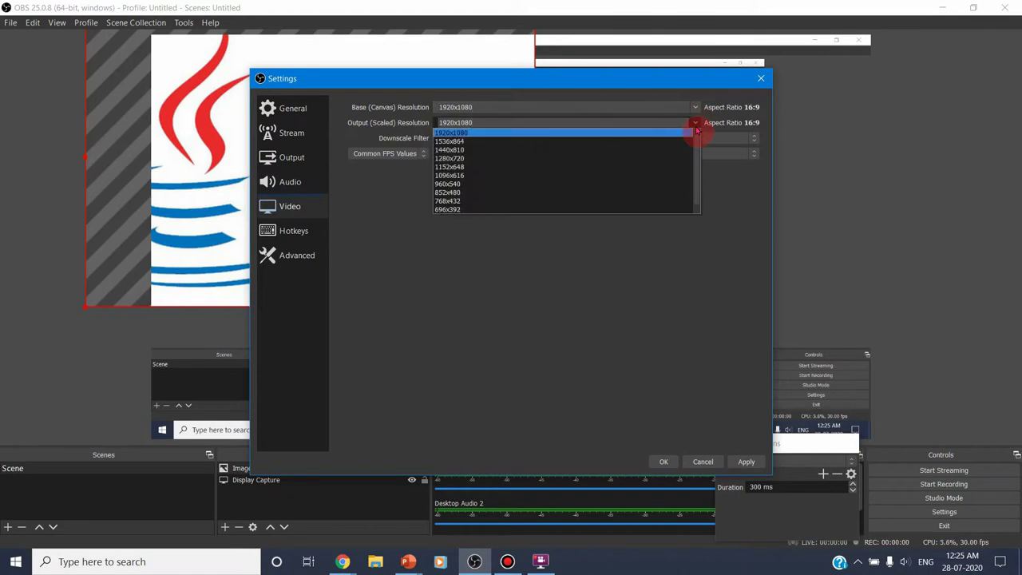
click(603, 186)
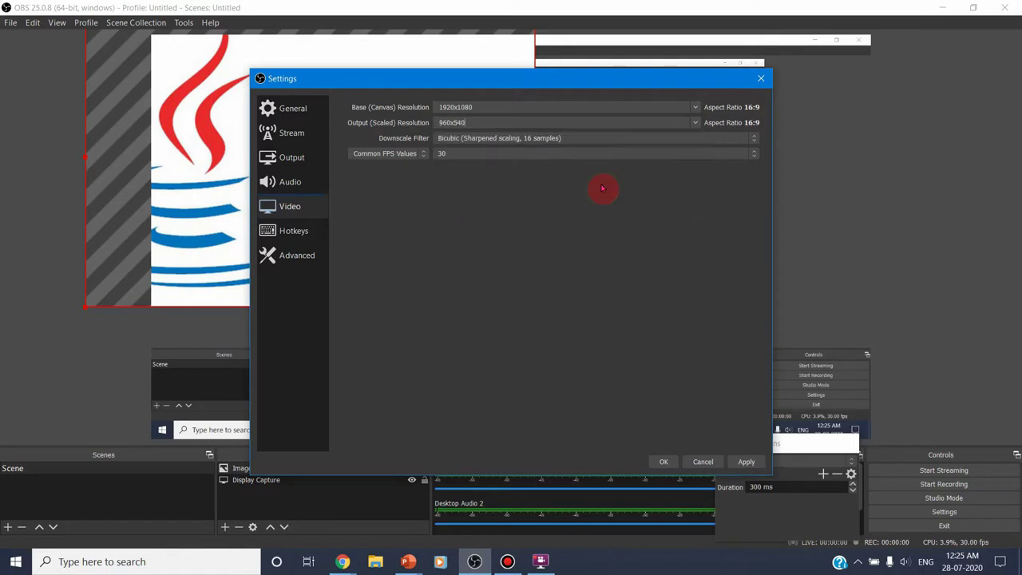
click(696, 124)
click(681, 137)
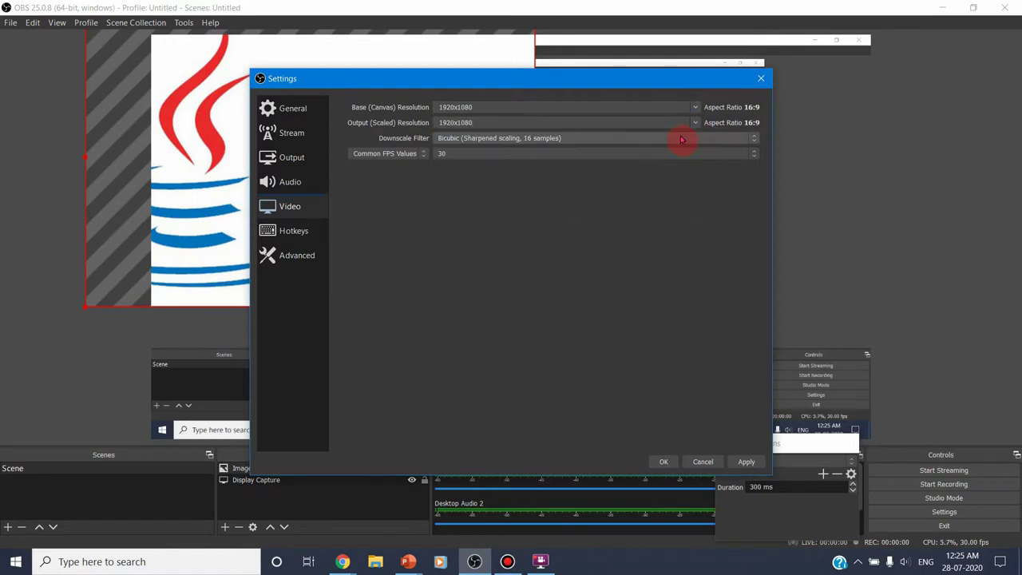
Step: Keep the downscale filter at Bicubic (Sharpened scaling, 16 samples), then apply the video settings and close the settings
click(752, 144)
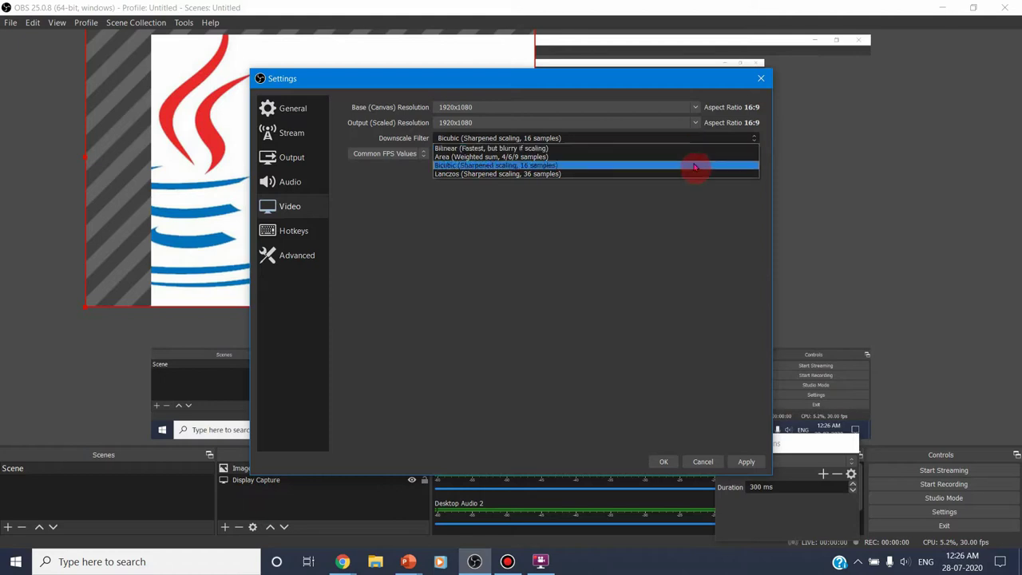
click(695, 164)
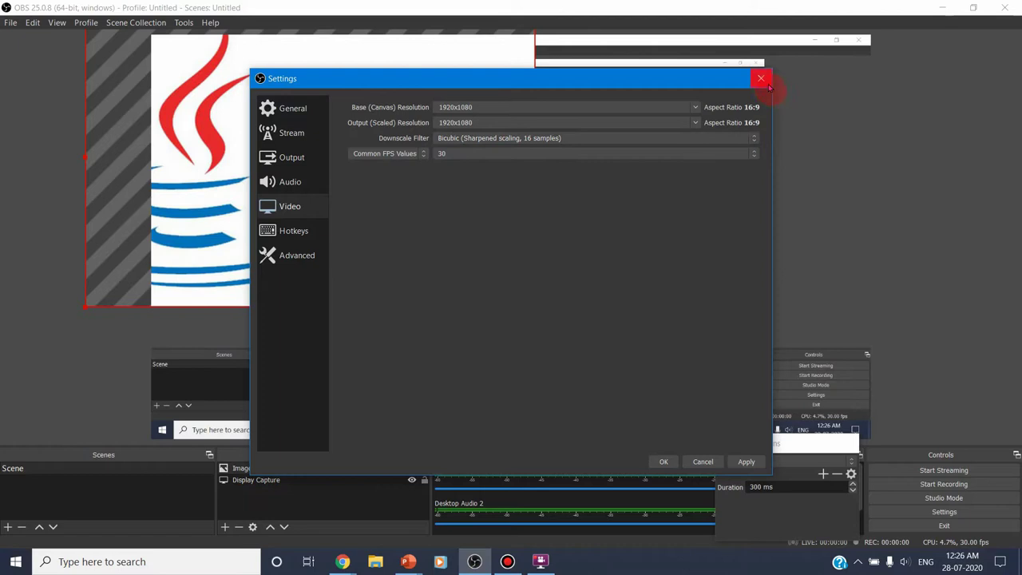
click(746, 463)
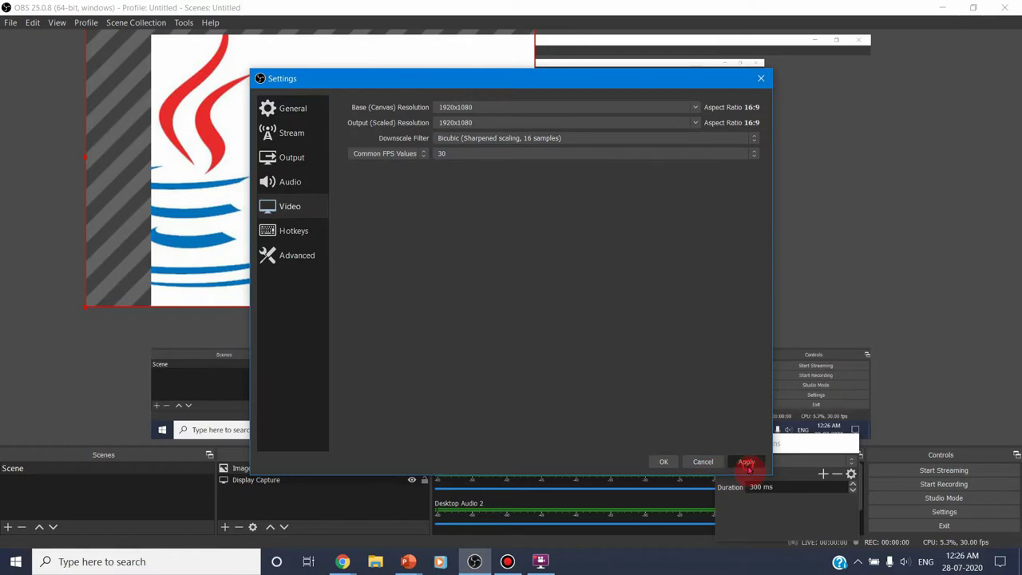
click(663, 462)
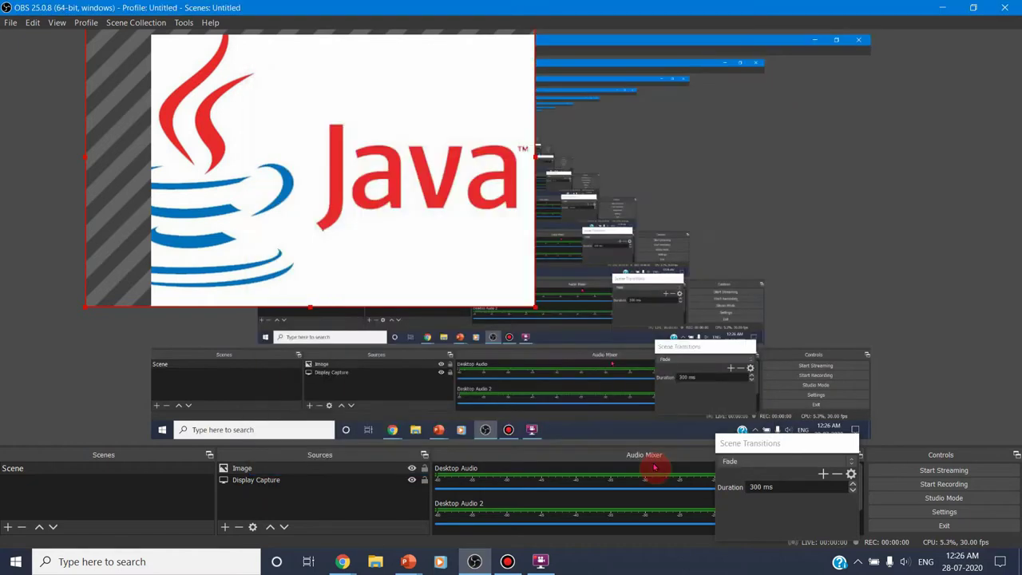
Step: Start recording the scene and switch to the JAVACM presentation in PowerPoint
click(933, 487)
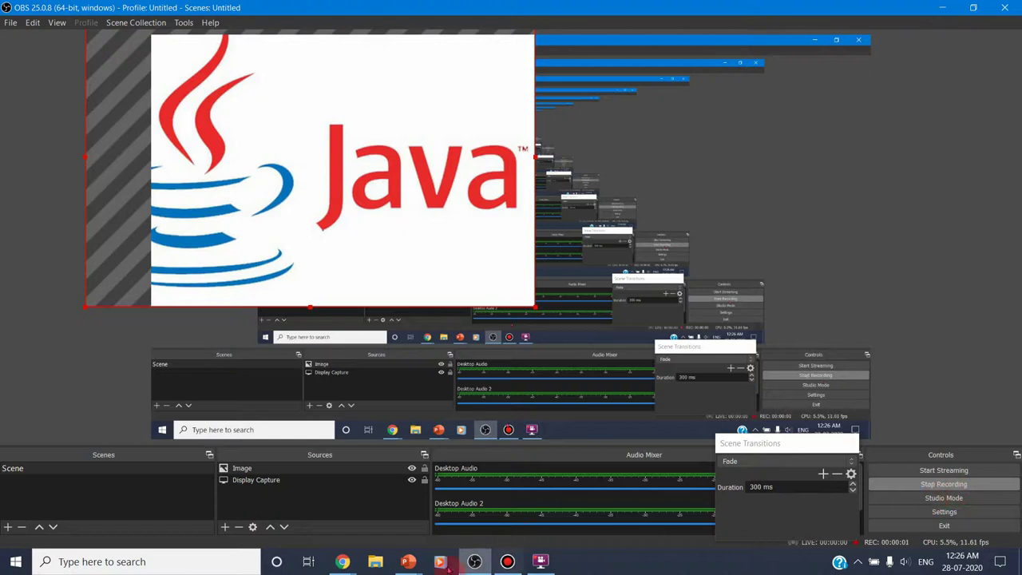
mouse_move(408, 563)
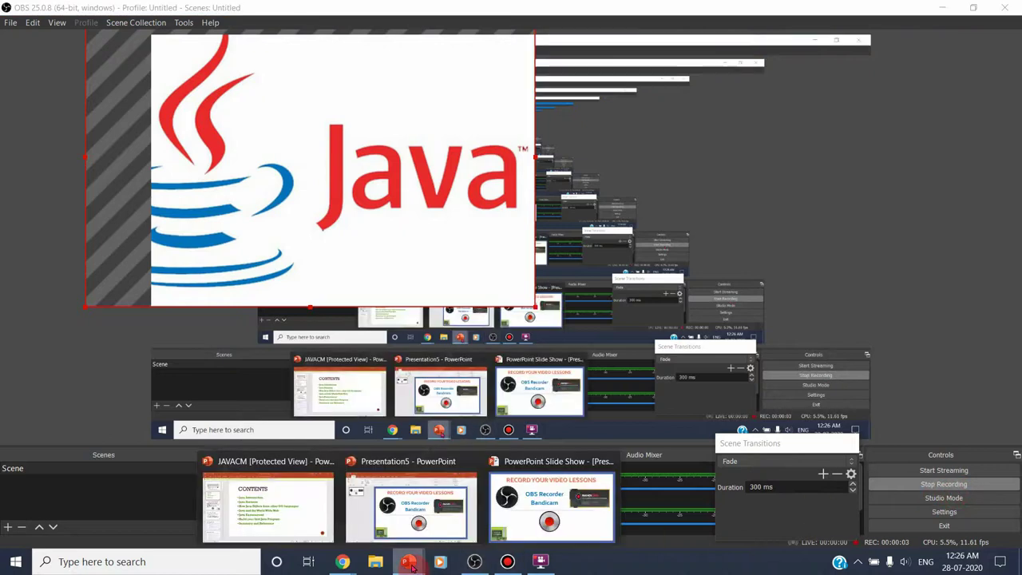
click(281, 516)
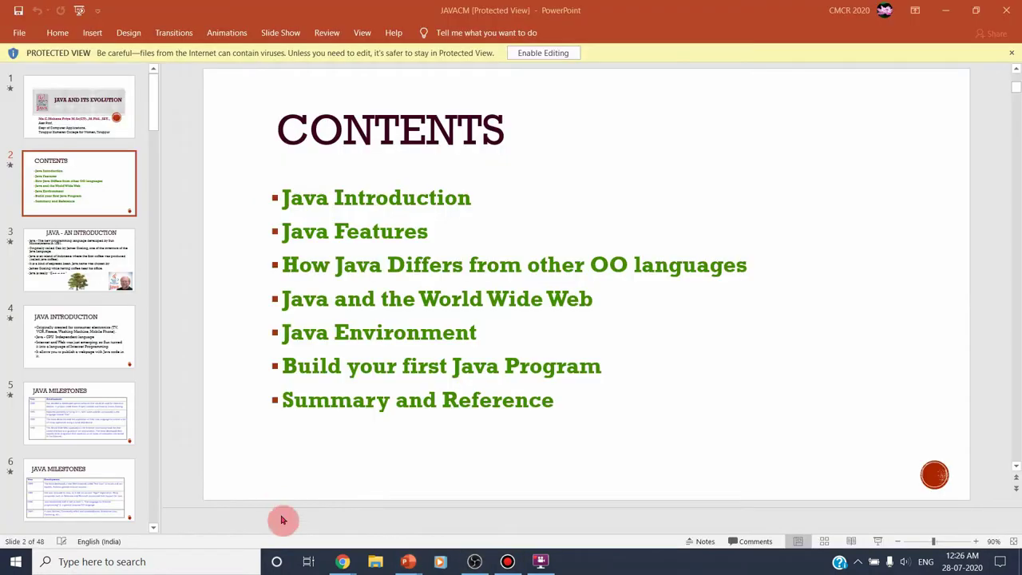